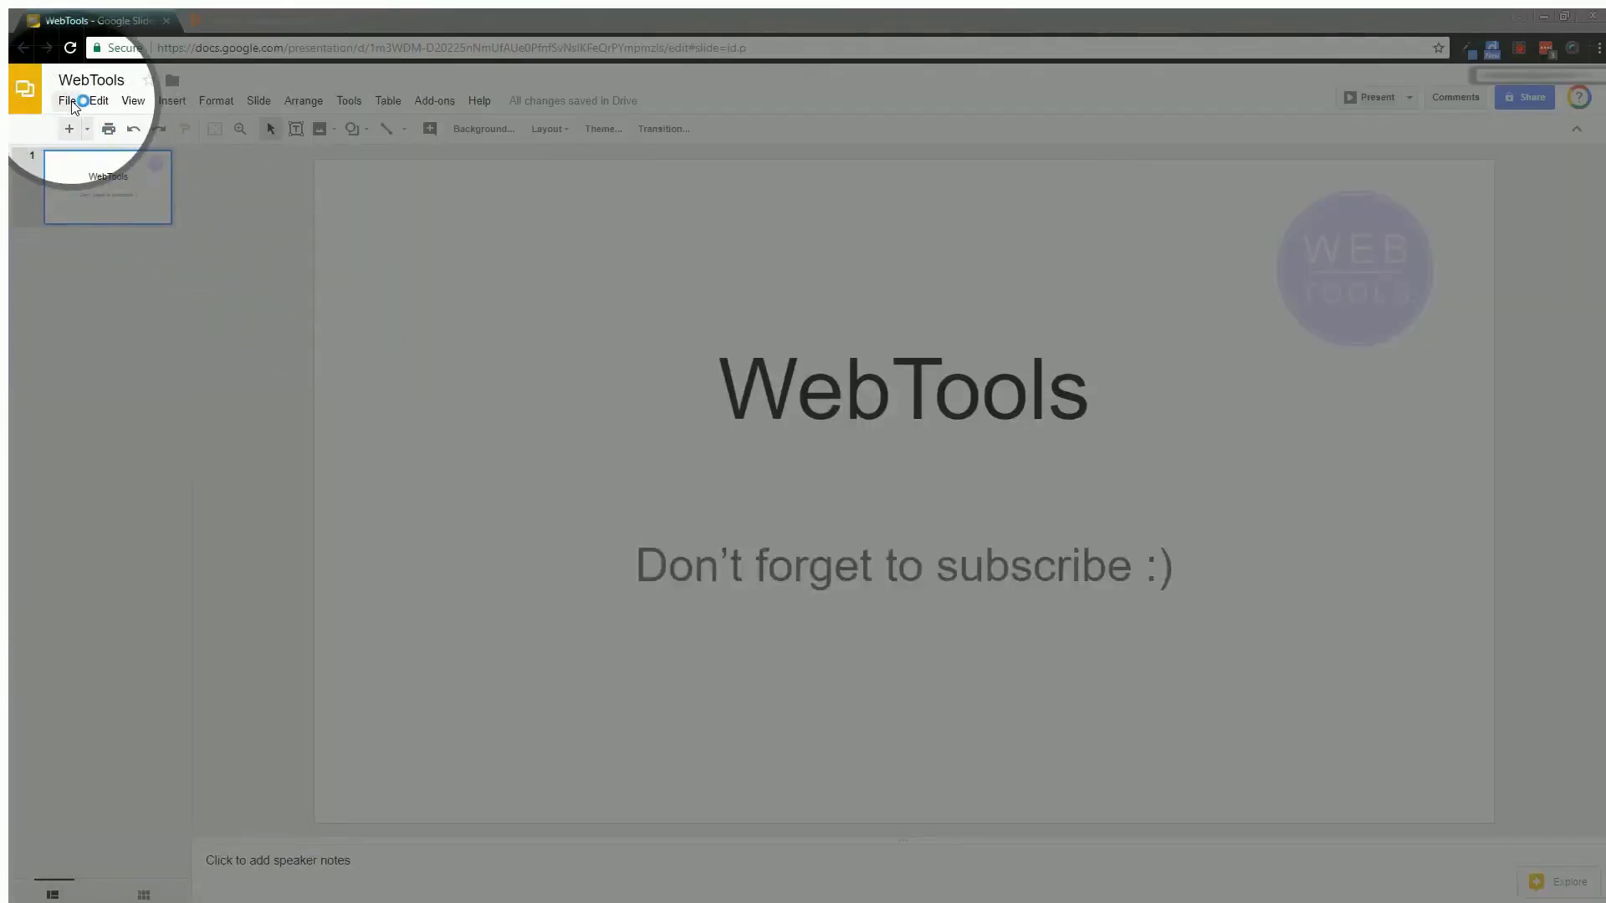
Step: Bring up the Import slides dialog showing the Drive presentations list
{"action": "left_click", "coordinate": [69, 101]}
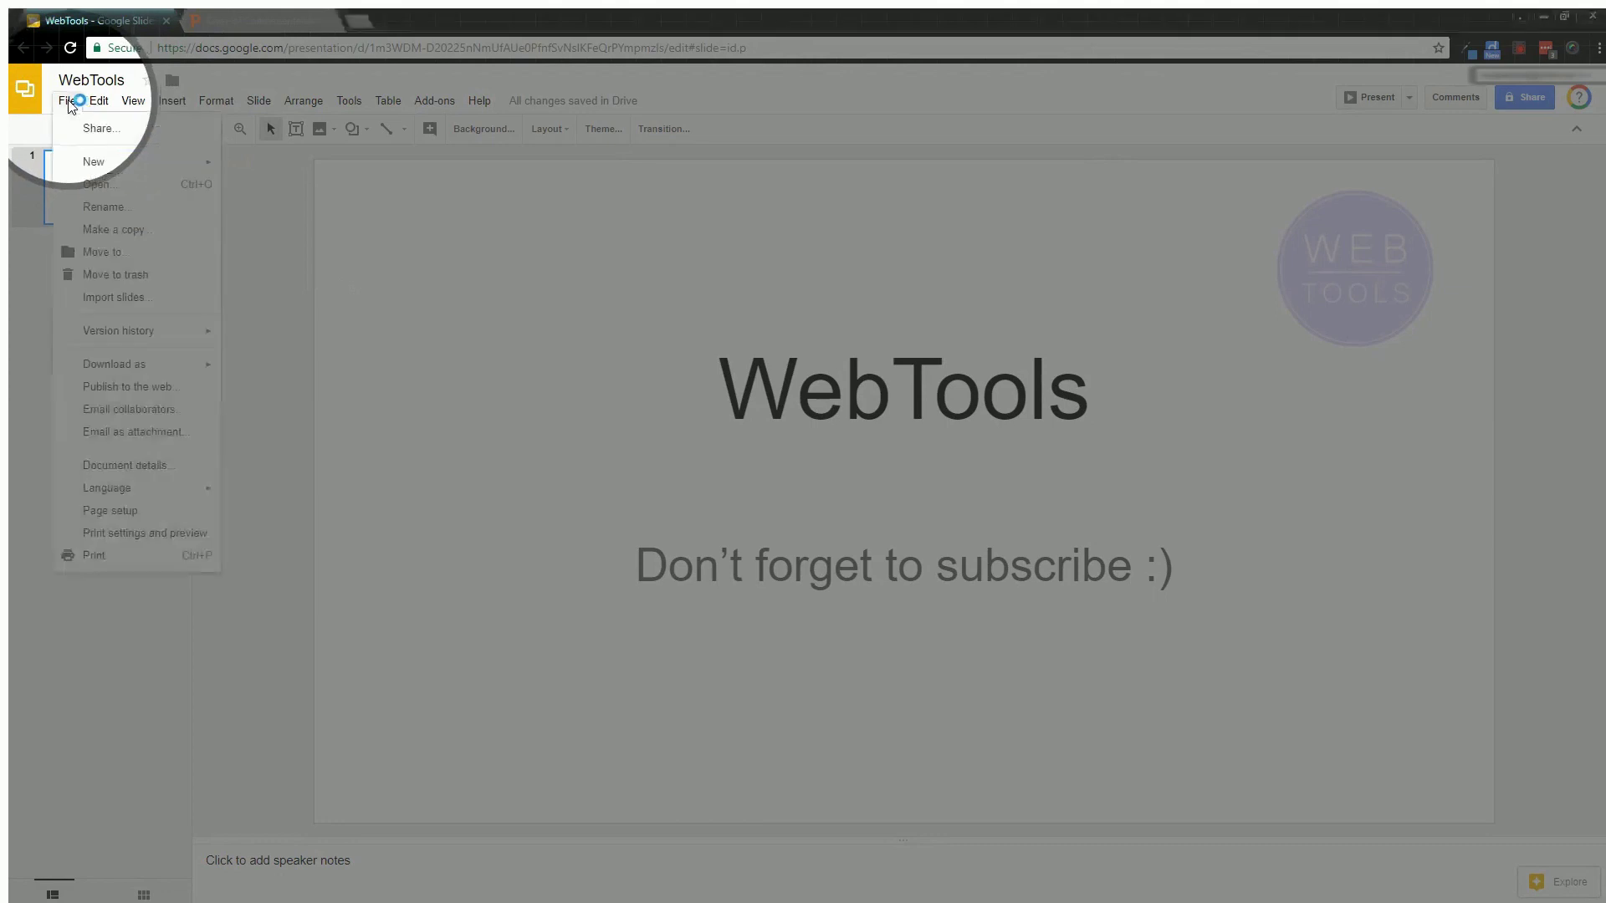
{"action": "left_click", "coordinate": [114, 299]}
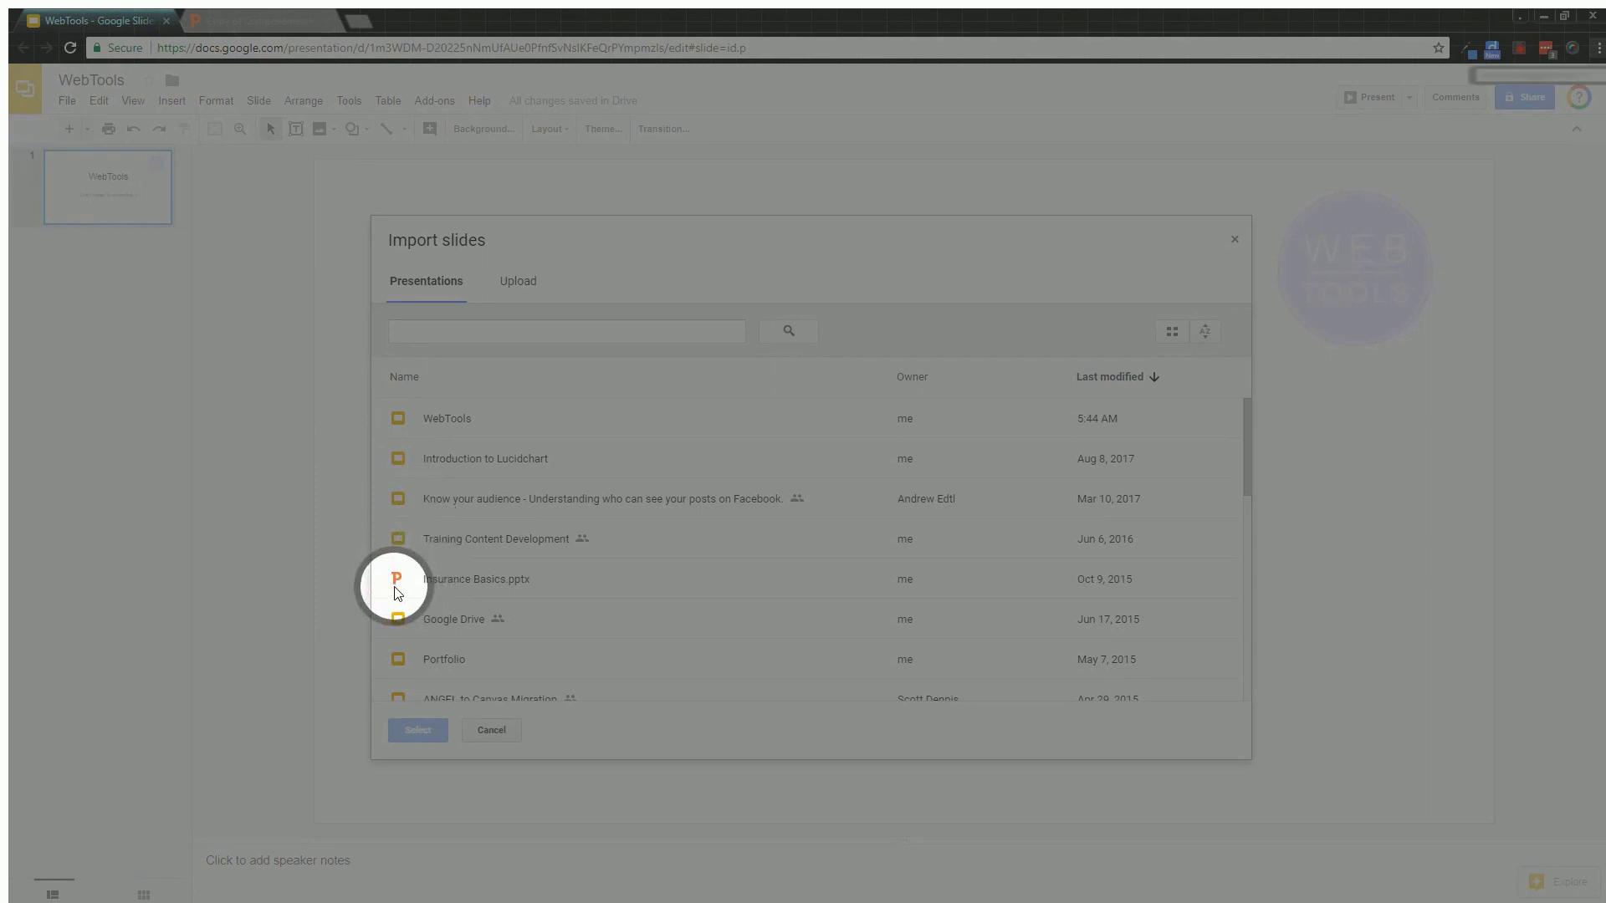
{"action": "scroll", "coordinate": [528, 521], "scroll_direction": "down", "scroll_amount": 3}
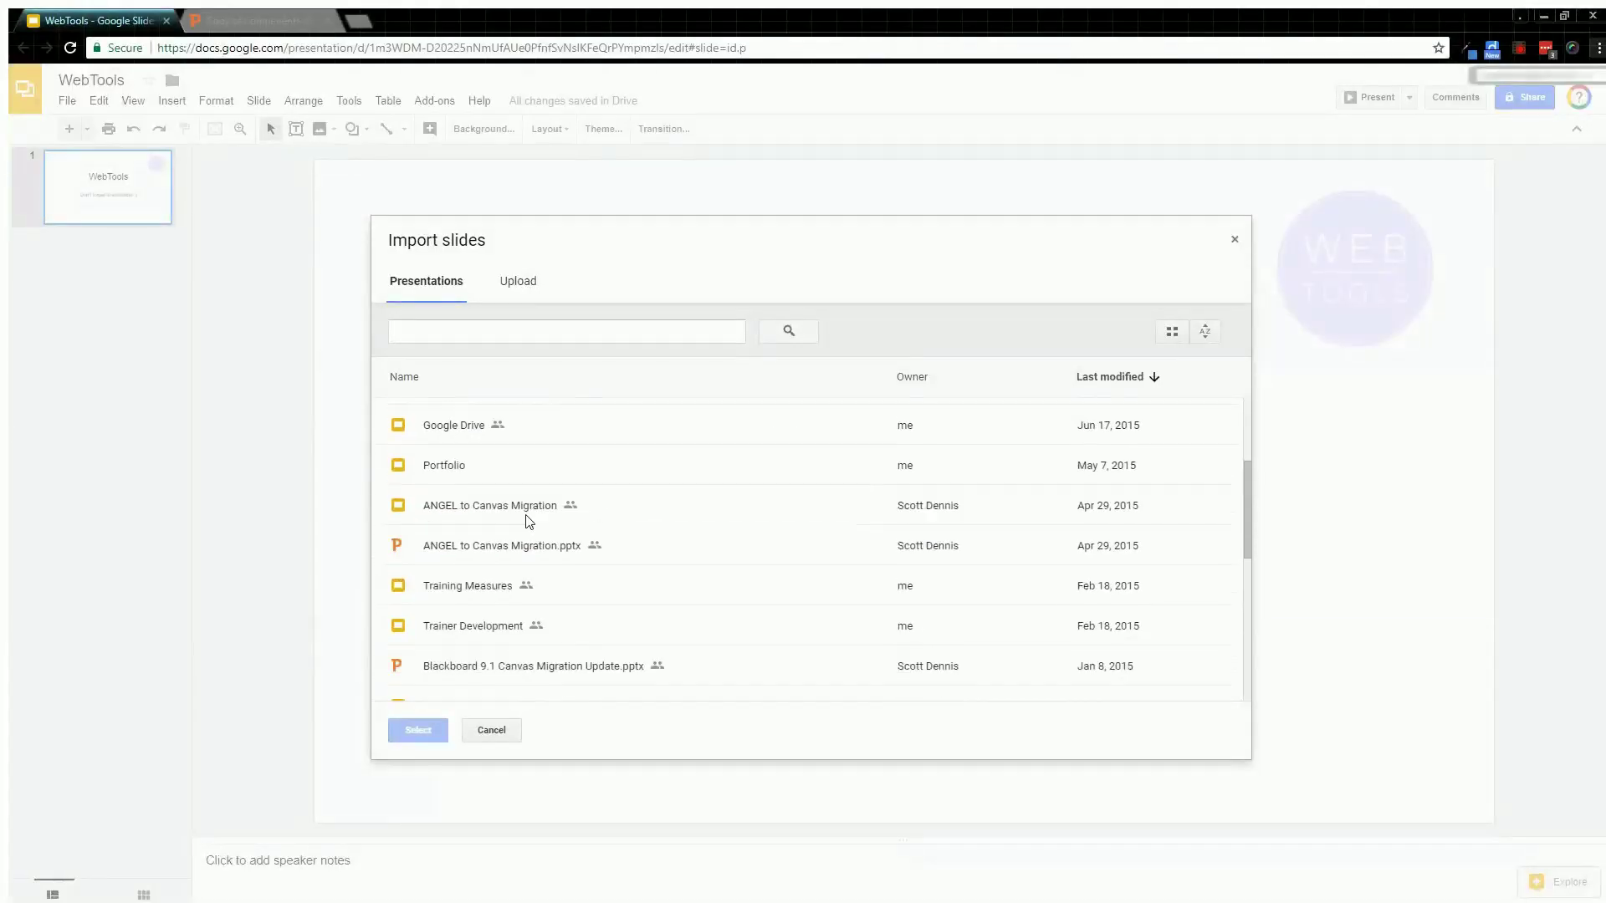
{"action": "scroll", "coordinate": [527, 521], "scroll_direction": "down", "scroll_amount": 5}
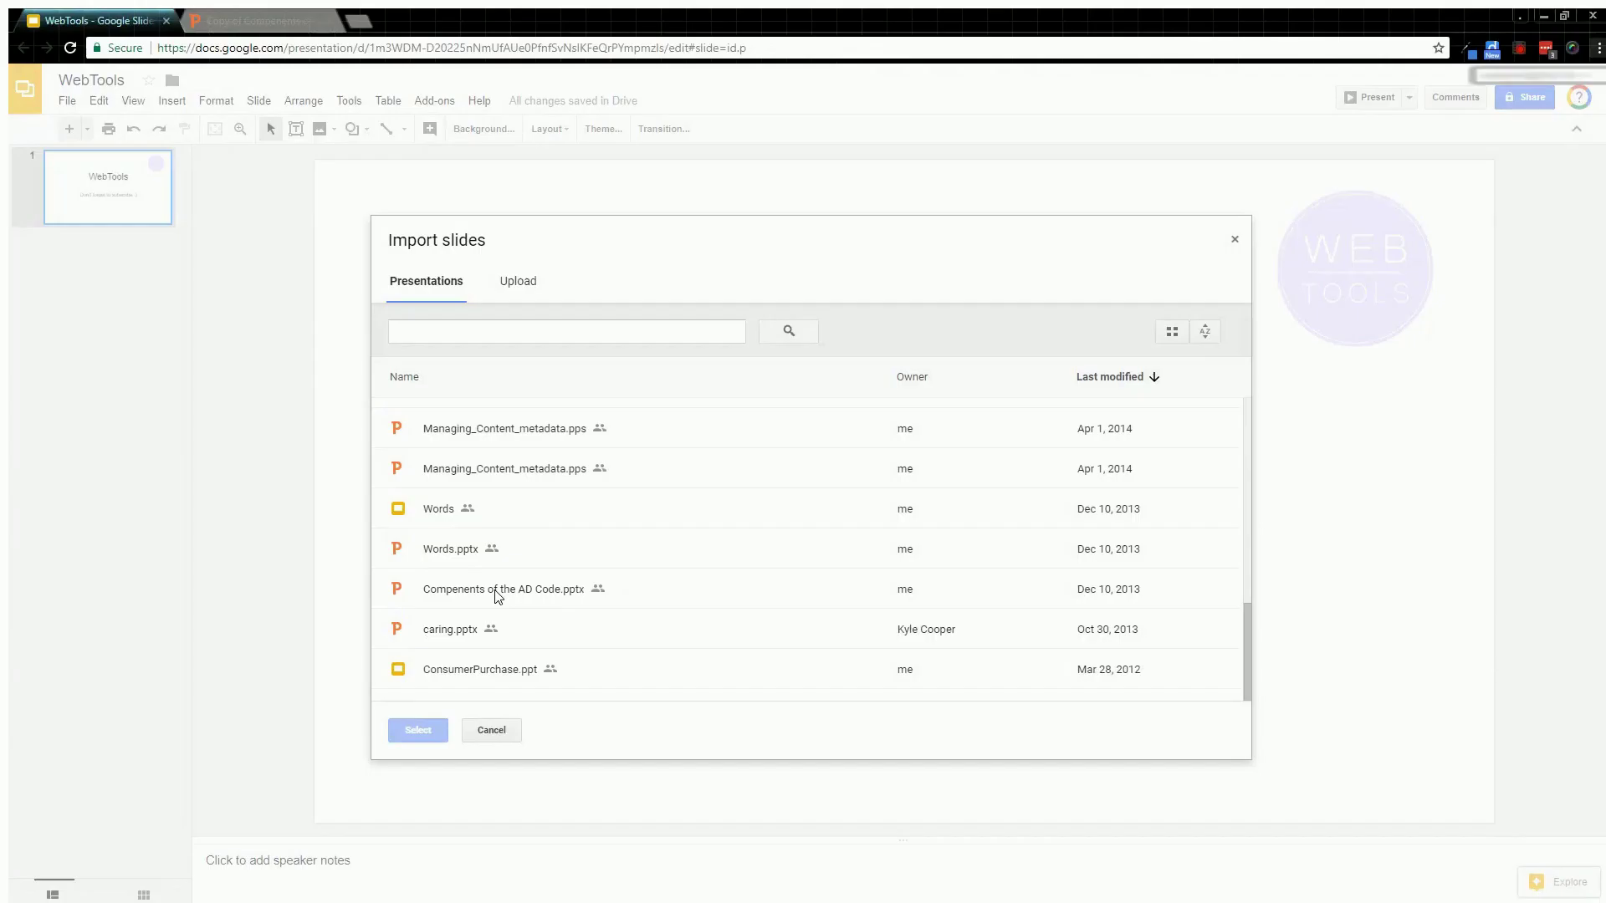
Step: Load Compenents of the AD Code.pptx for import, with all 15 slides selected
{"action": "left_click", "coordinate": [524, 290]}
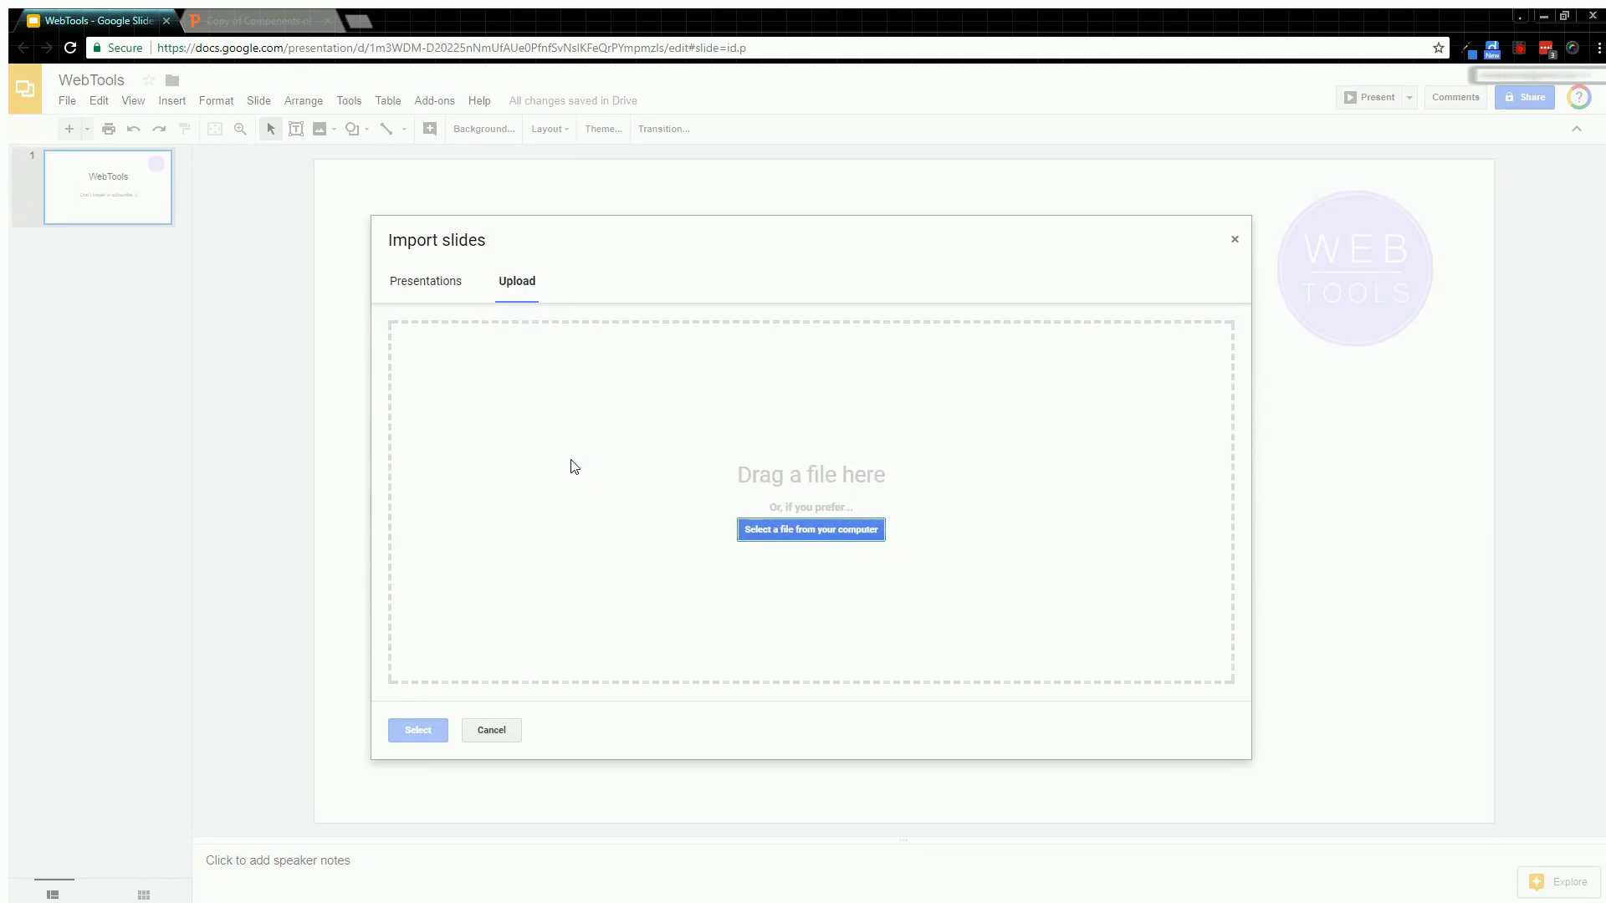
{"action": "left_click", "coordinate": [442, 290]}
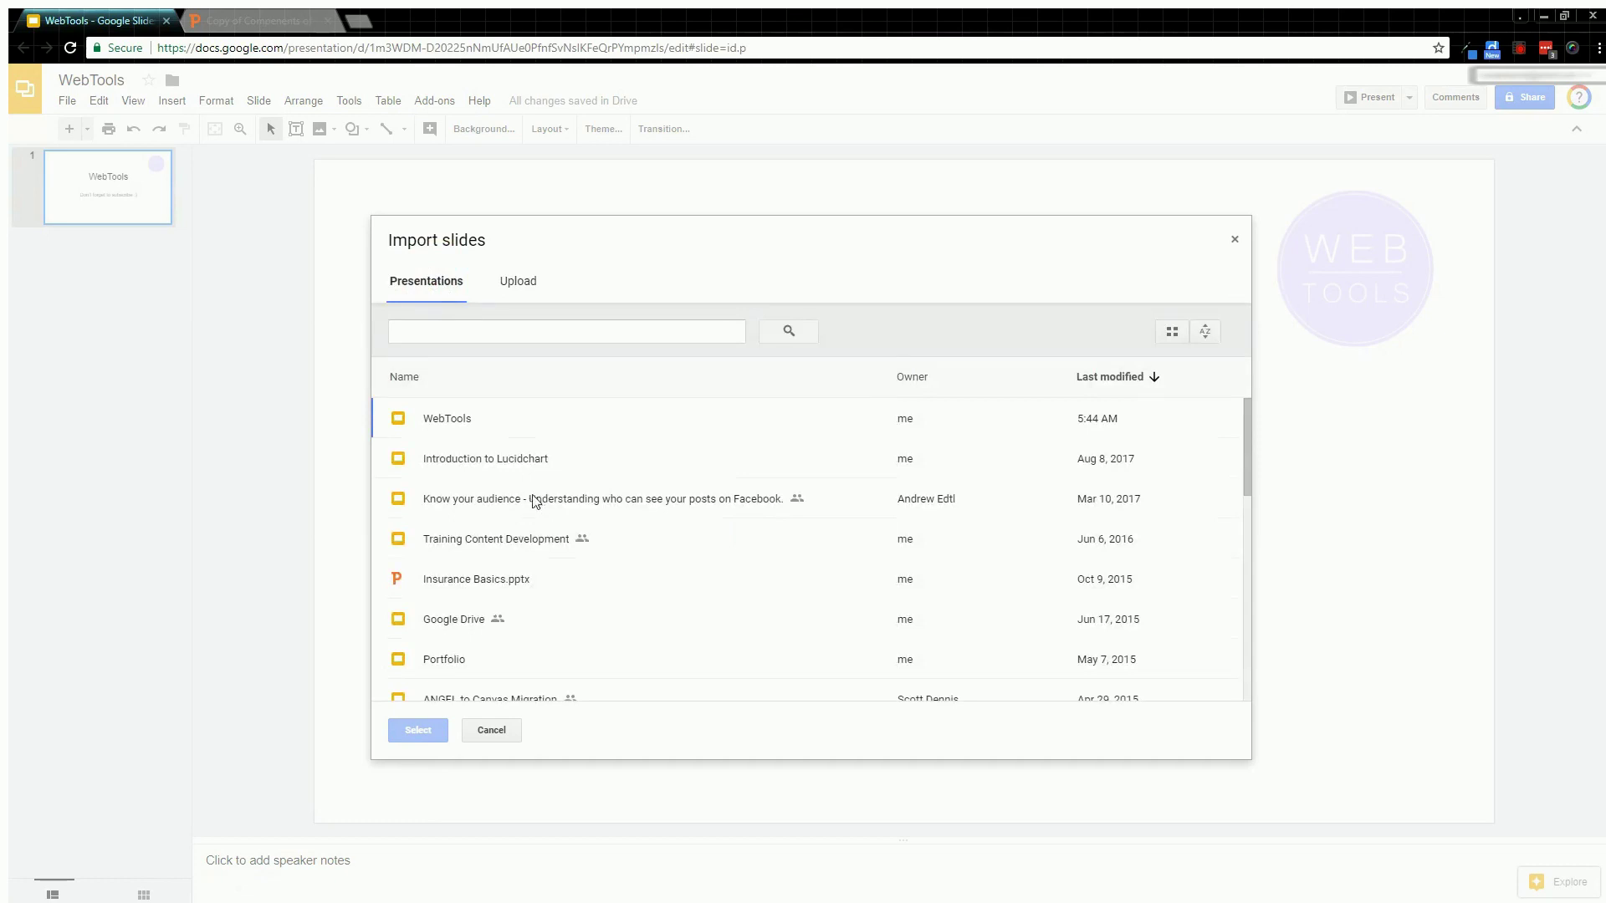
{"action": "scroll", "coordinate": [534, 501], "scroll_direction": "down", "scroll_amount": 3}
{"action": "scroll", "coordinate": [534, 500], "scroll_direction": "down", "scroll_amount": 5}
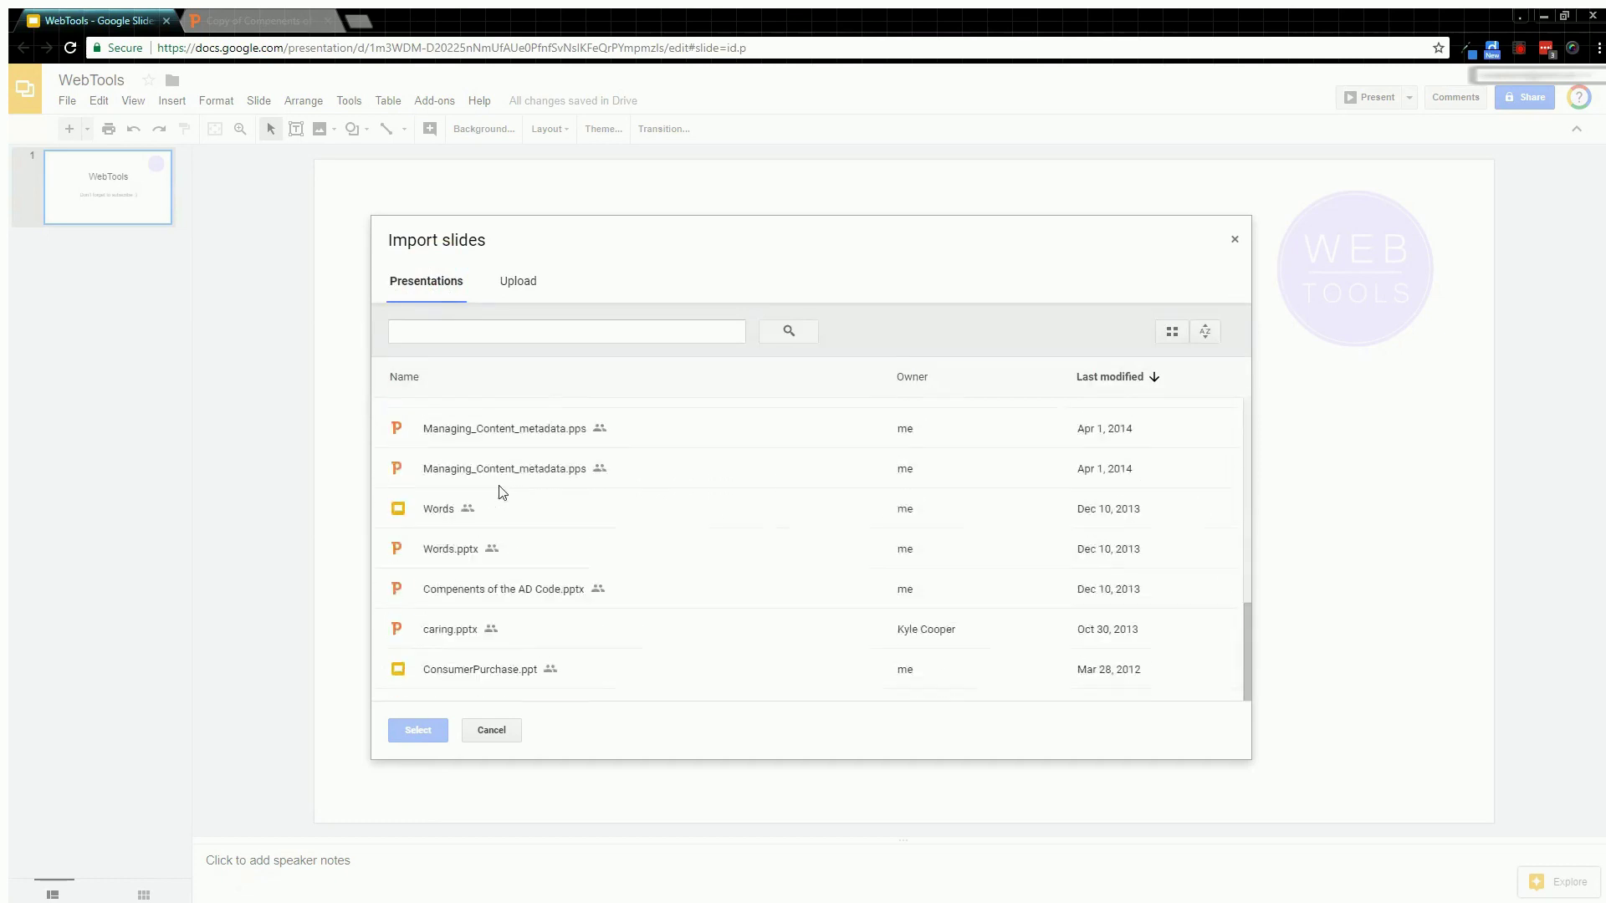
{"action": "double_click", "coordinate": [529, 589]}
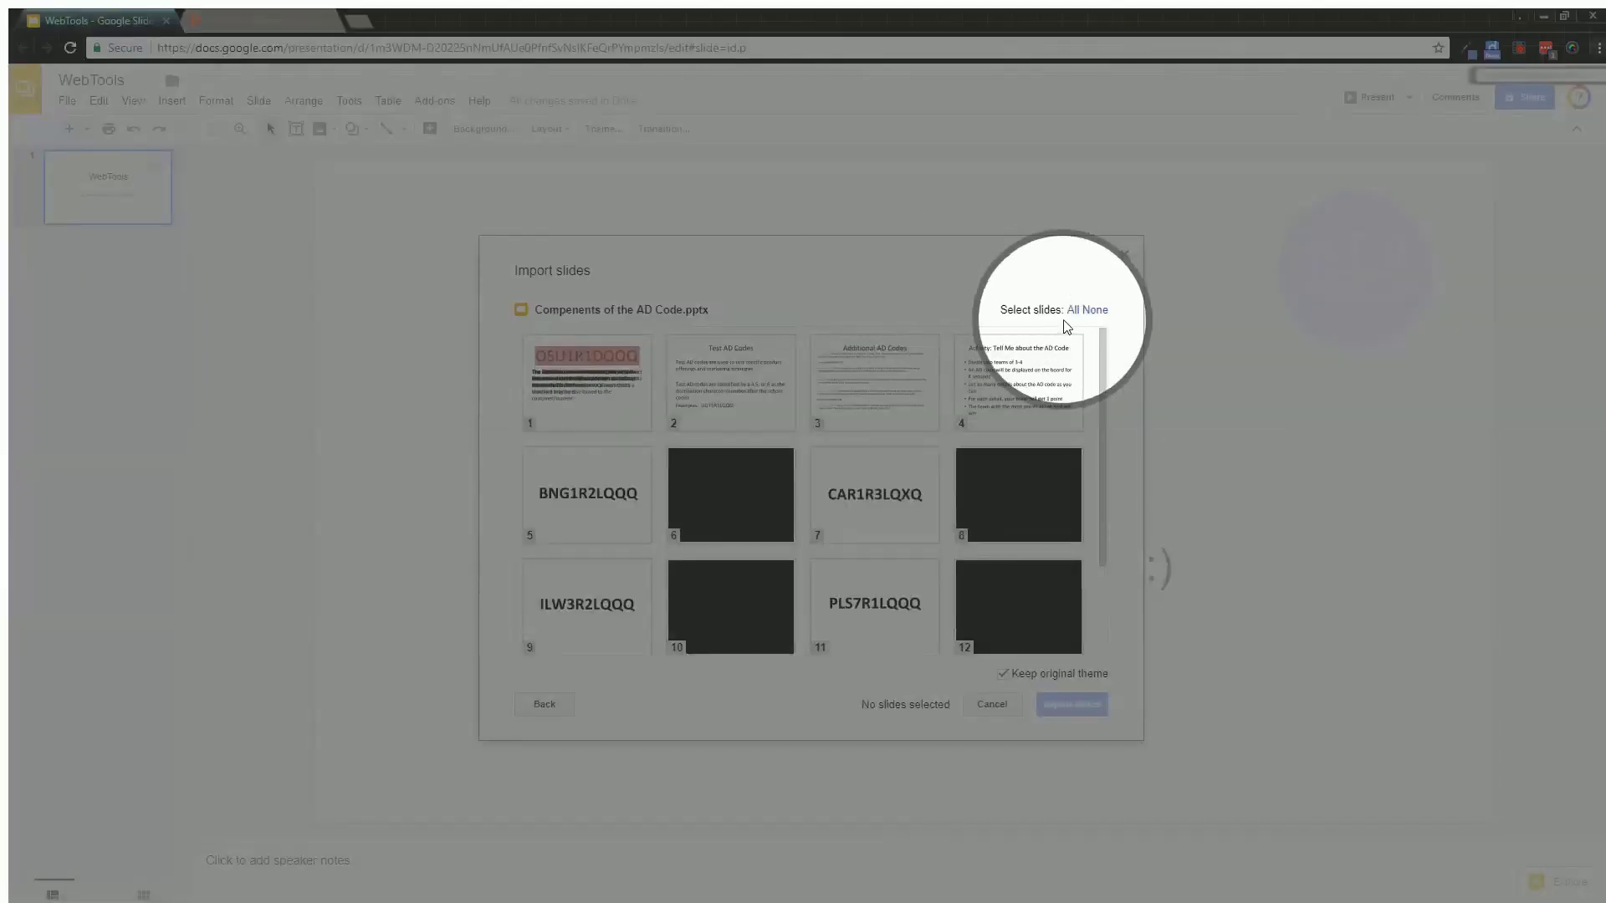
{"action": "left_click", "coordinate": [1072, 309]}
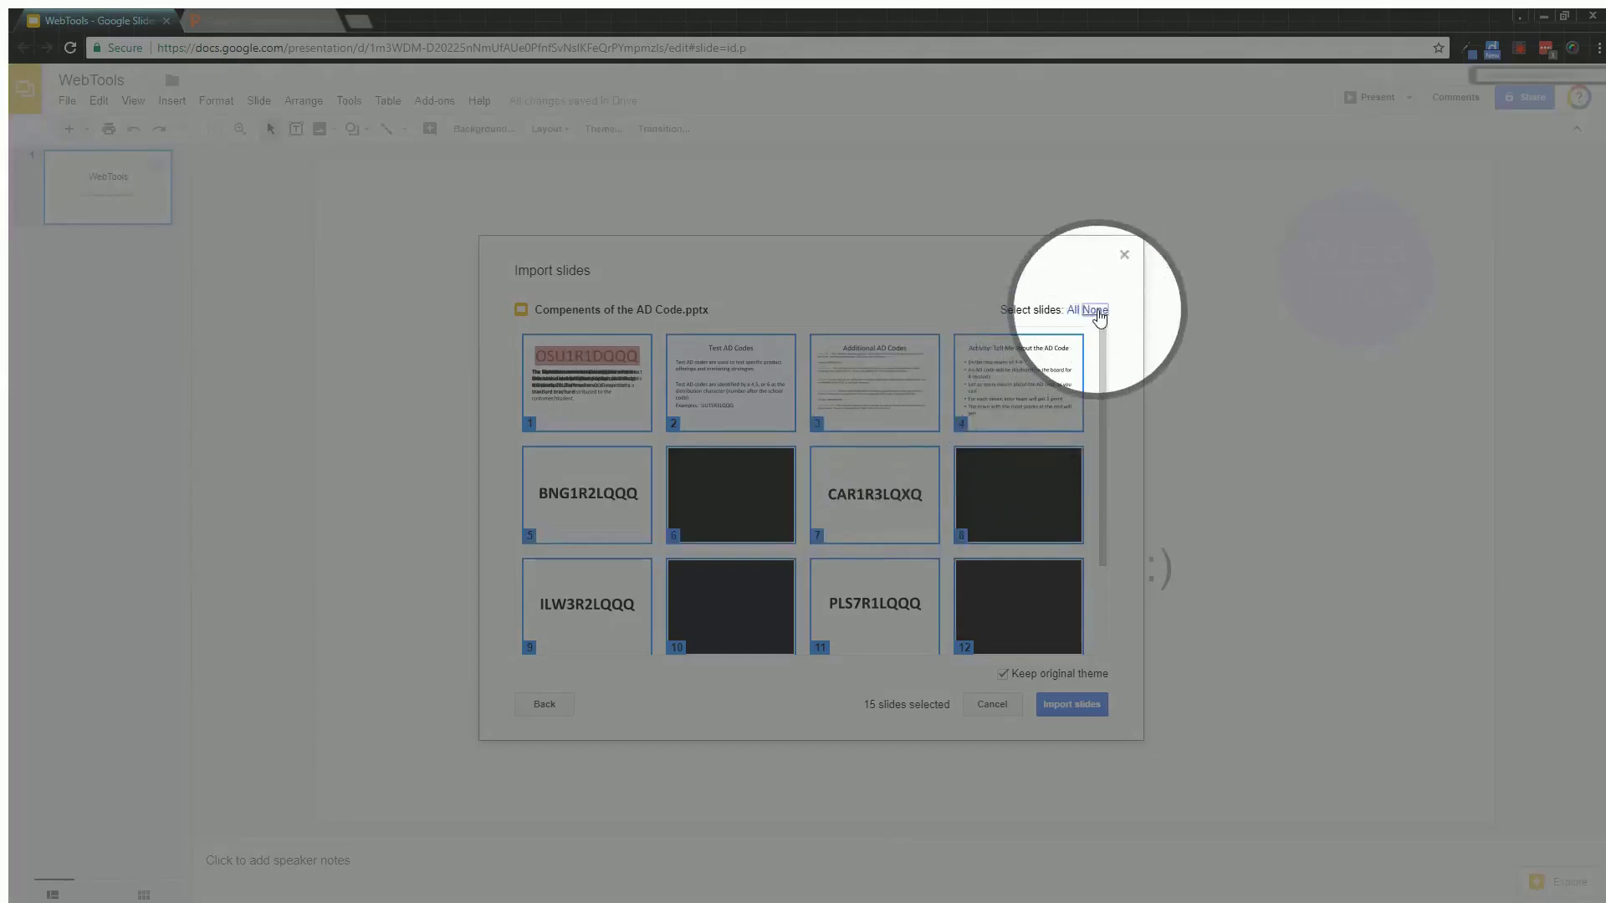
Step: Clear the selection and pick only slides 1 through 5
{"action": "left_click", "coordinate": [1094, 311]}
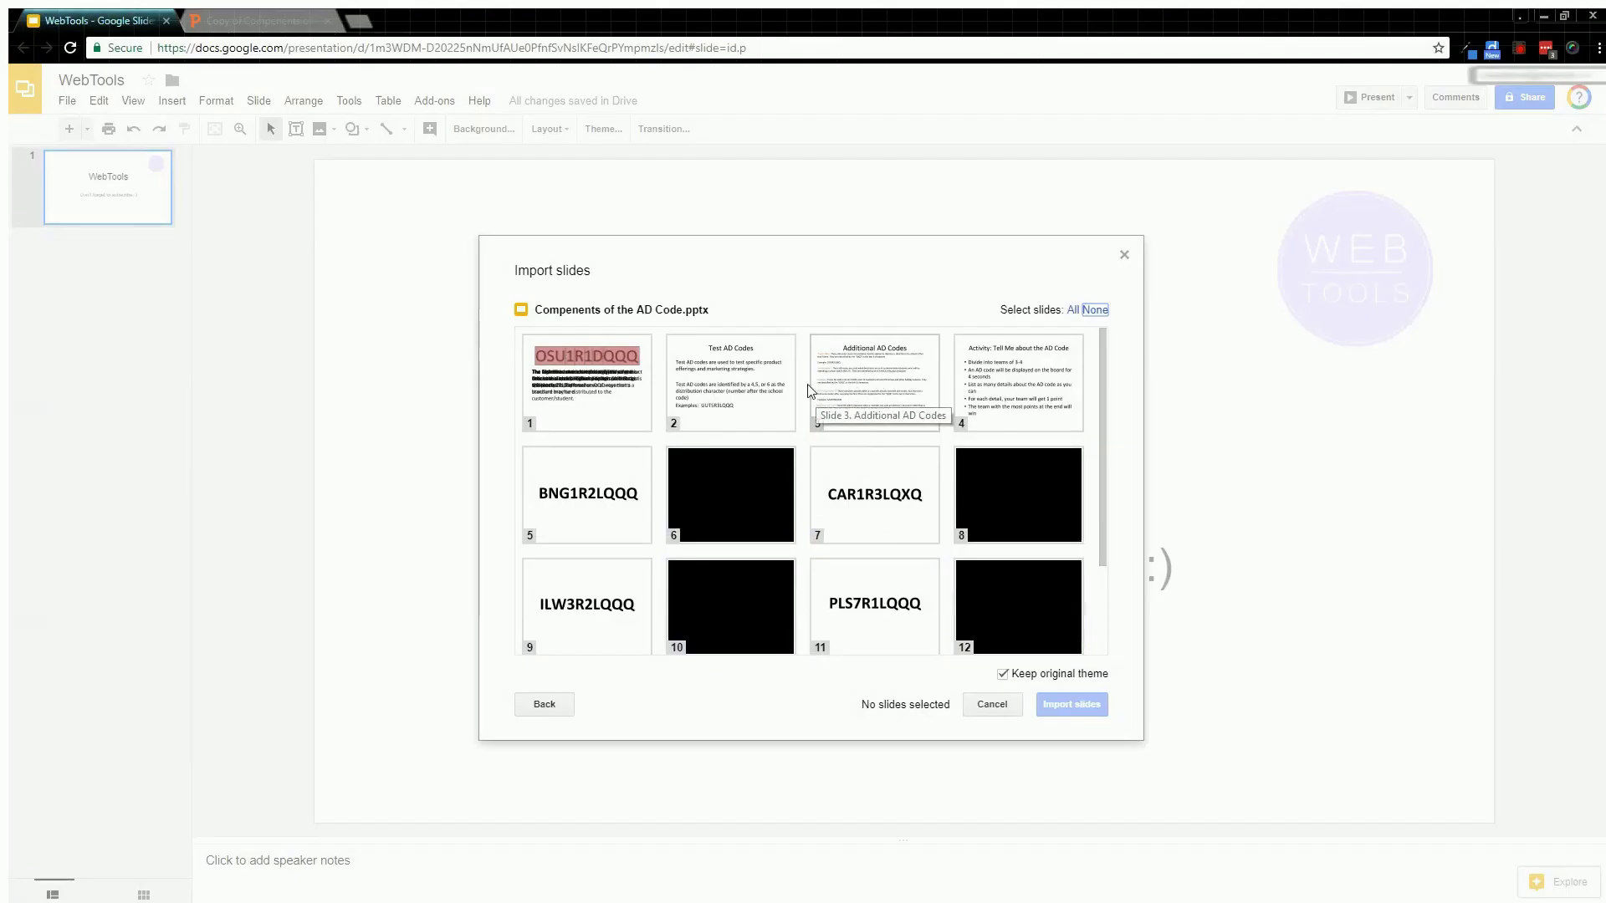
{"action": "scroll", "coordinate": [803, 390], "scroll_direction": "down", "scroll_amount": 3}
{"action": "scroll", "coordinate": [800, 386], "scroll_direction": "up", "scroll_amount": 3}
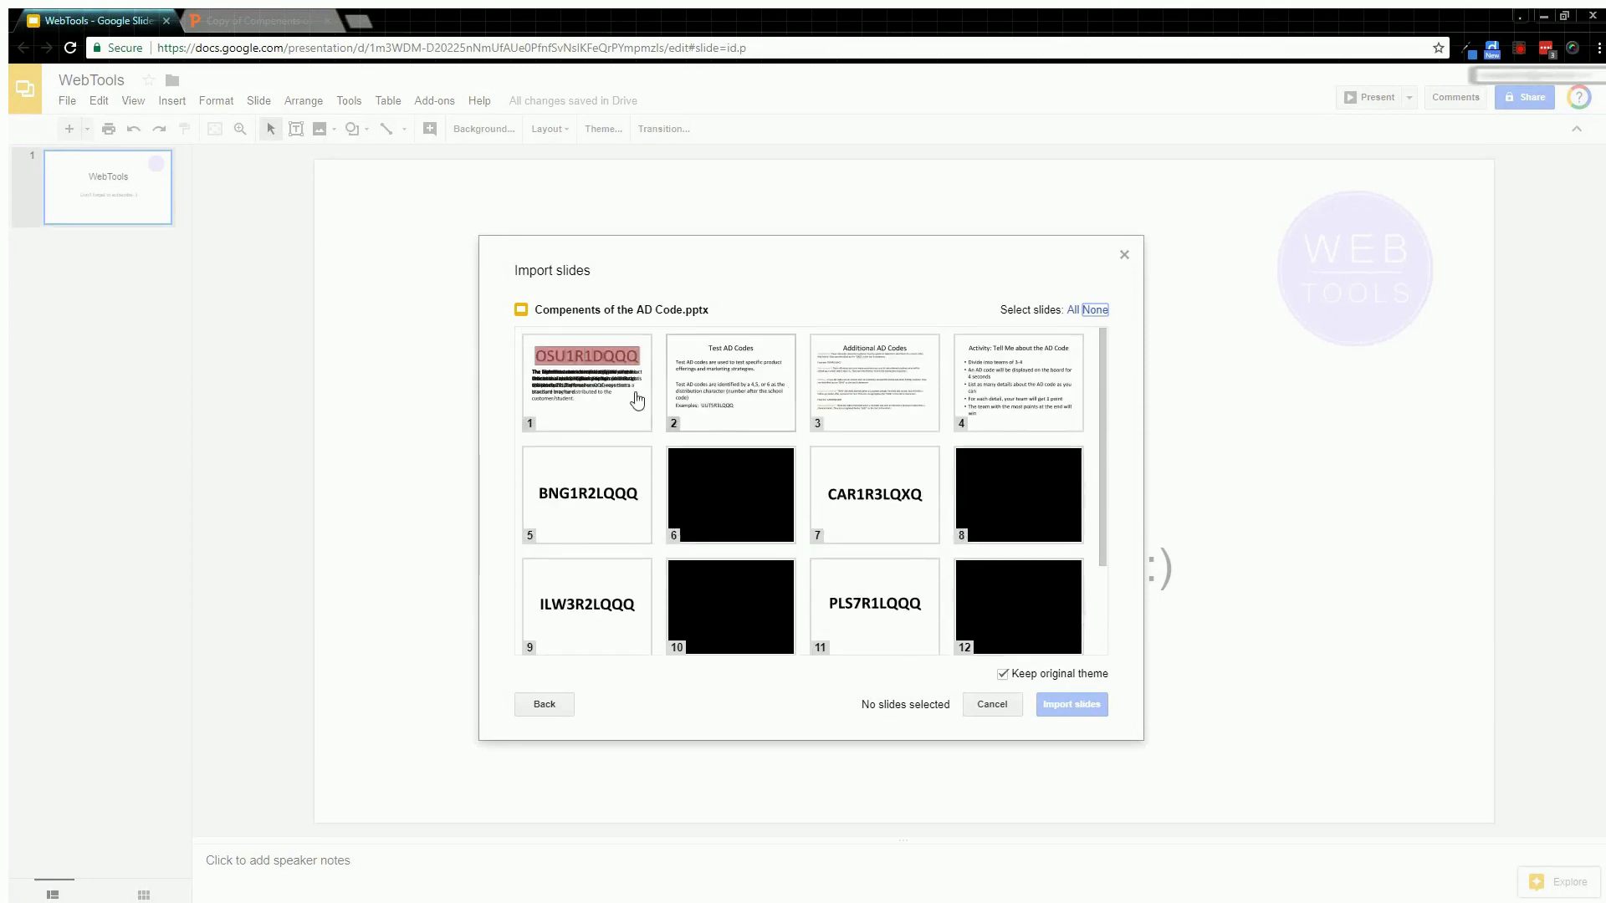
{"action": "left_click", "coordinate": [636, 389]}
{"action": "left_click", "coordinate": [708, 377]}
{"action": "left_click", "coordinate": [851, 384]}
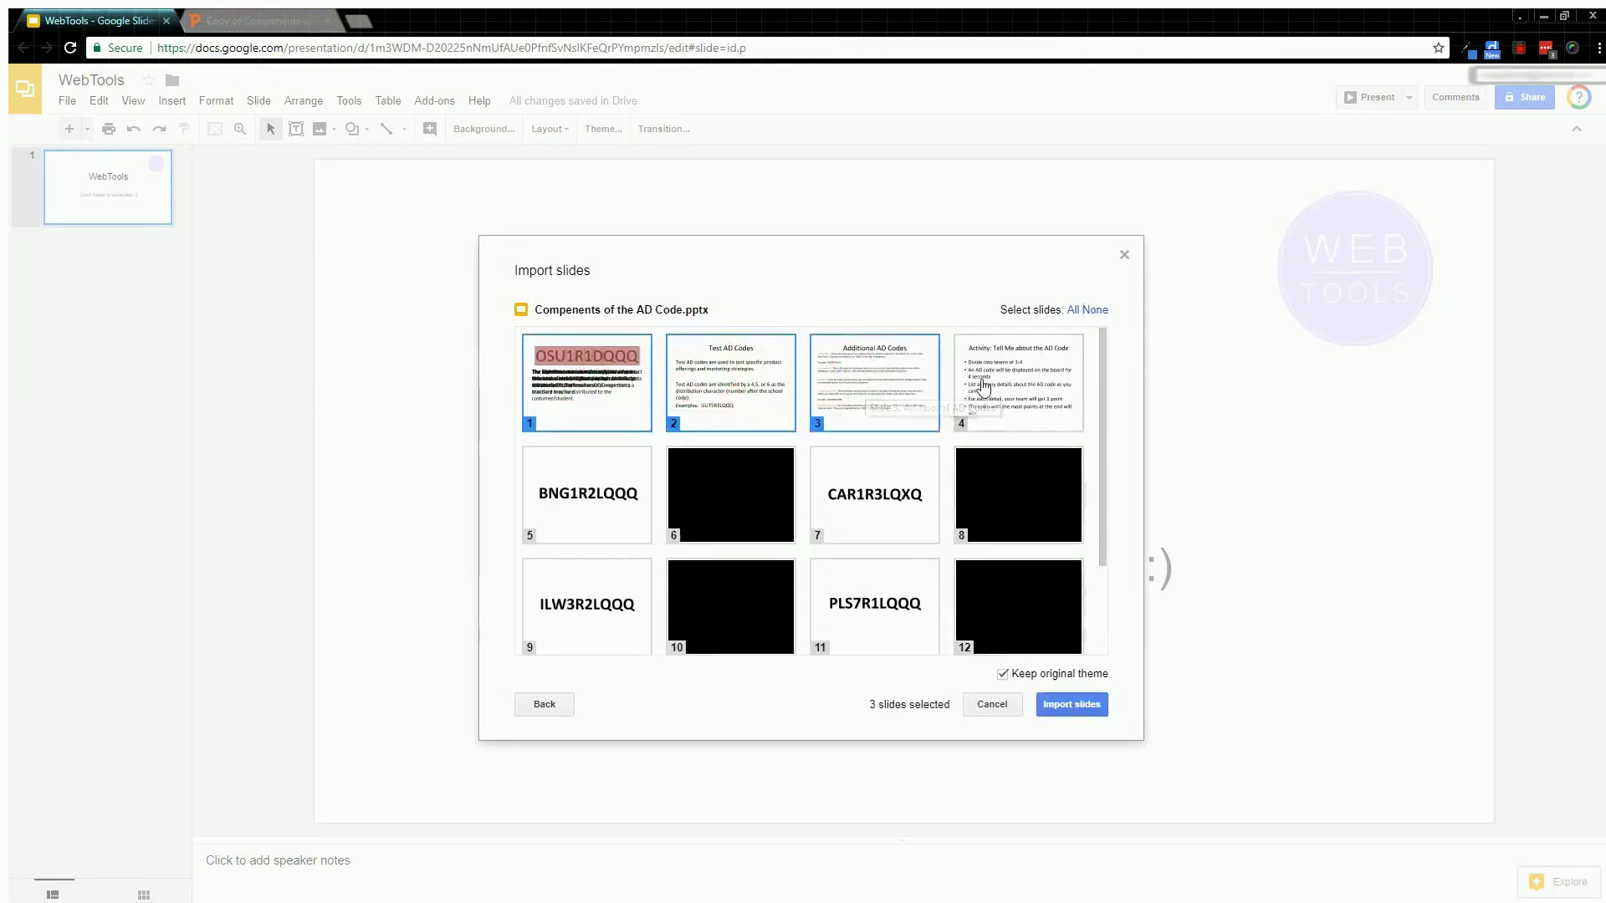
{"action": "left_click", "coordinate": [974, 389]}
{"action": "left_click", "coordinate": [622, 496]}
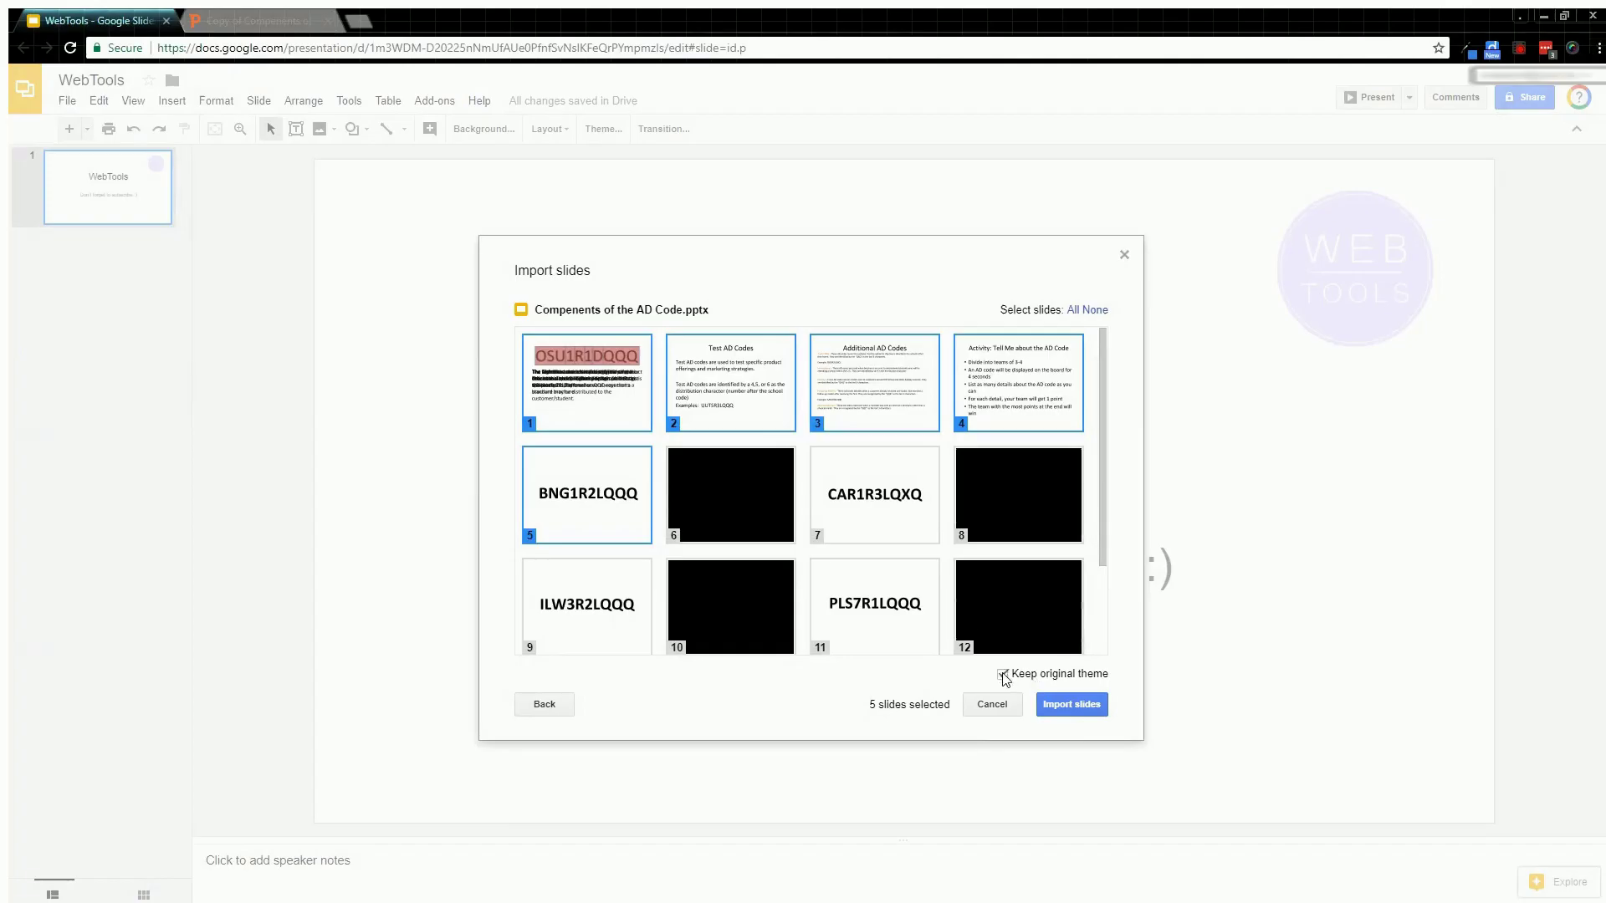
Step: Import the five slides with Keep original theme left on
{"action": "left_click", "coordinate": [1004, 677]}
{"action": "left_click", "coordinate": [1003, 677]}
{"action": "left_click", "coordinate": [1070, 705]}
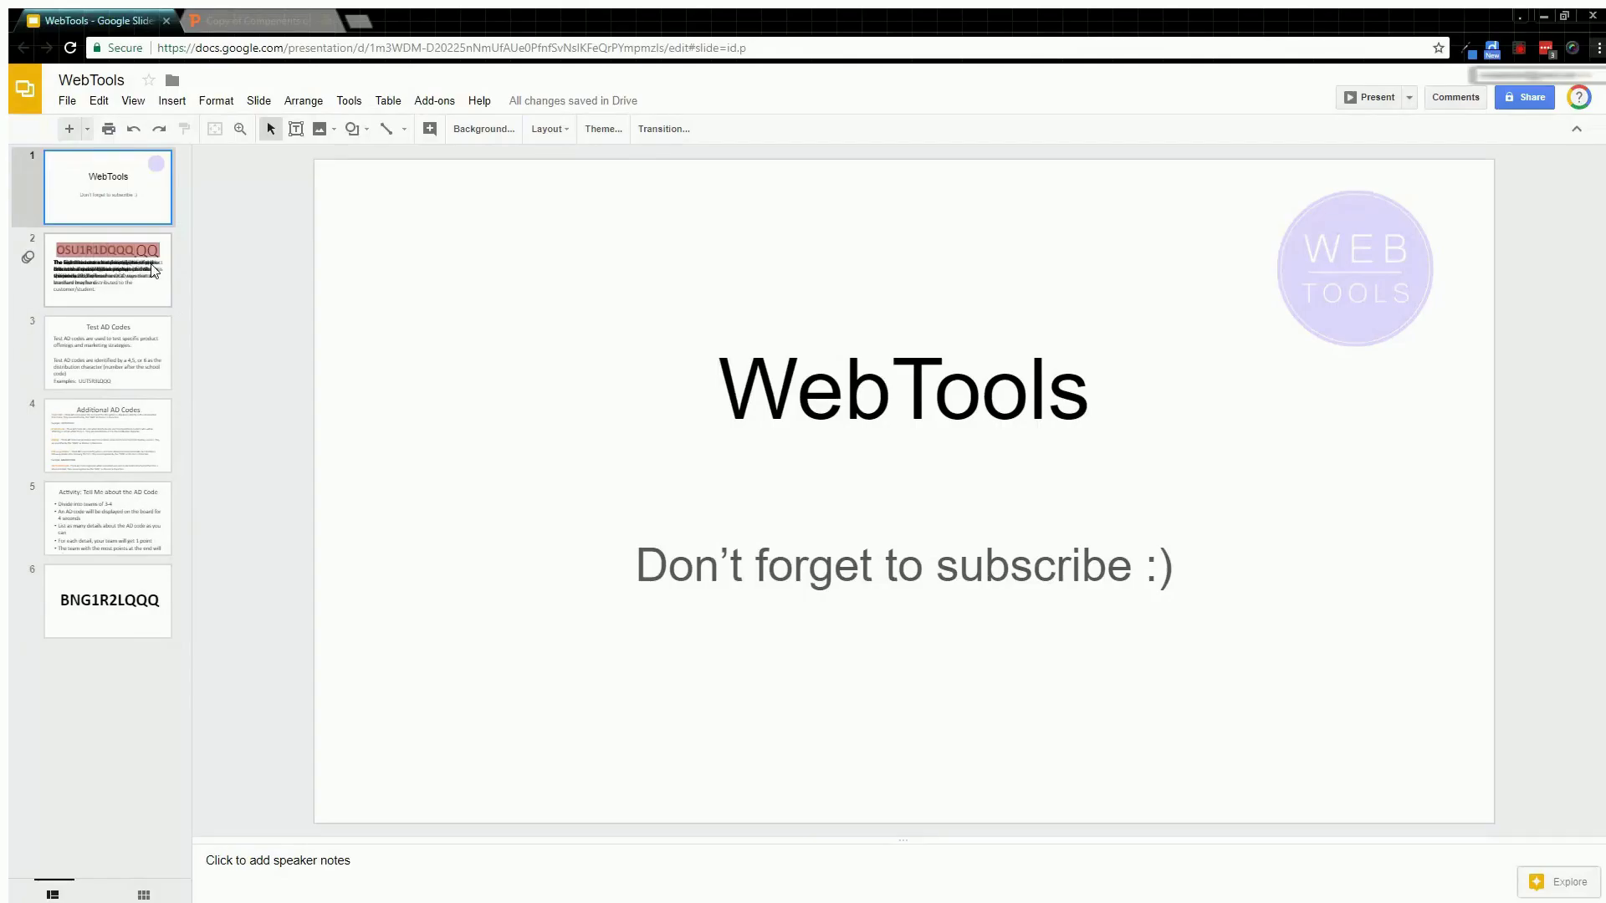
Step: Open slide 2, the first imported slide, headed 'OSU1R1DQQQ QQ'
{"action": "left_click", "coordinate": [138, 277]}
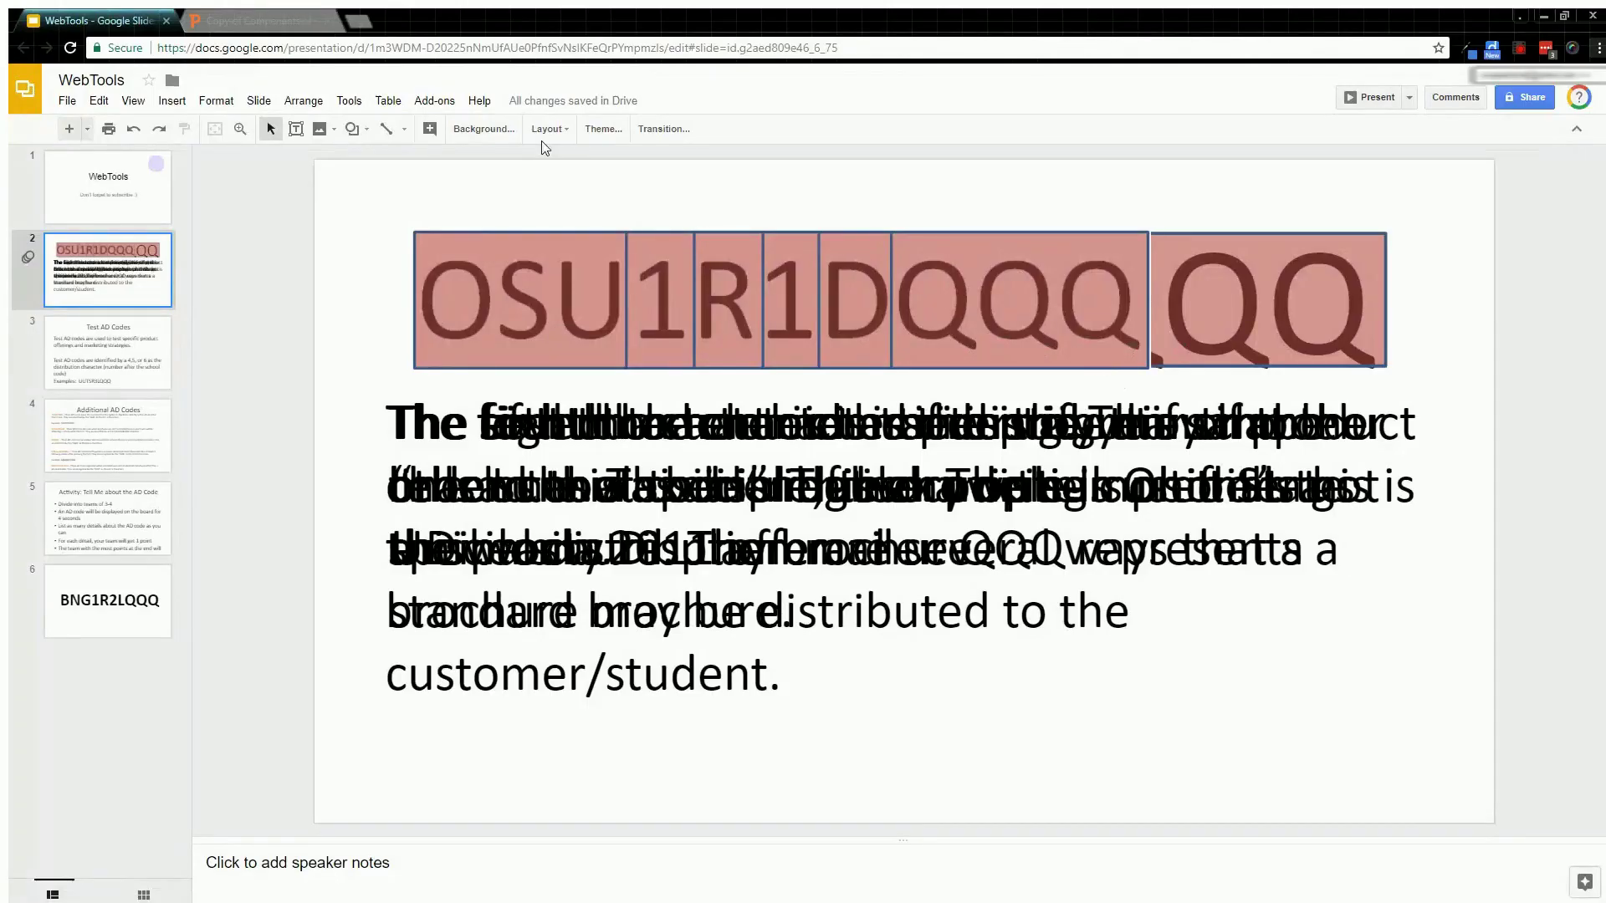
Step: Check the original PowerPoint, then delete slide 2's duplicate OSU1R1DQQQ image
{"action": "left_click", "coordinate": [263, 20]}
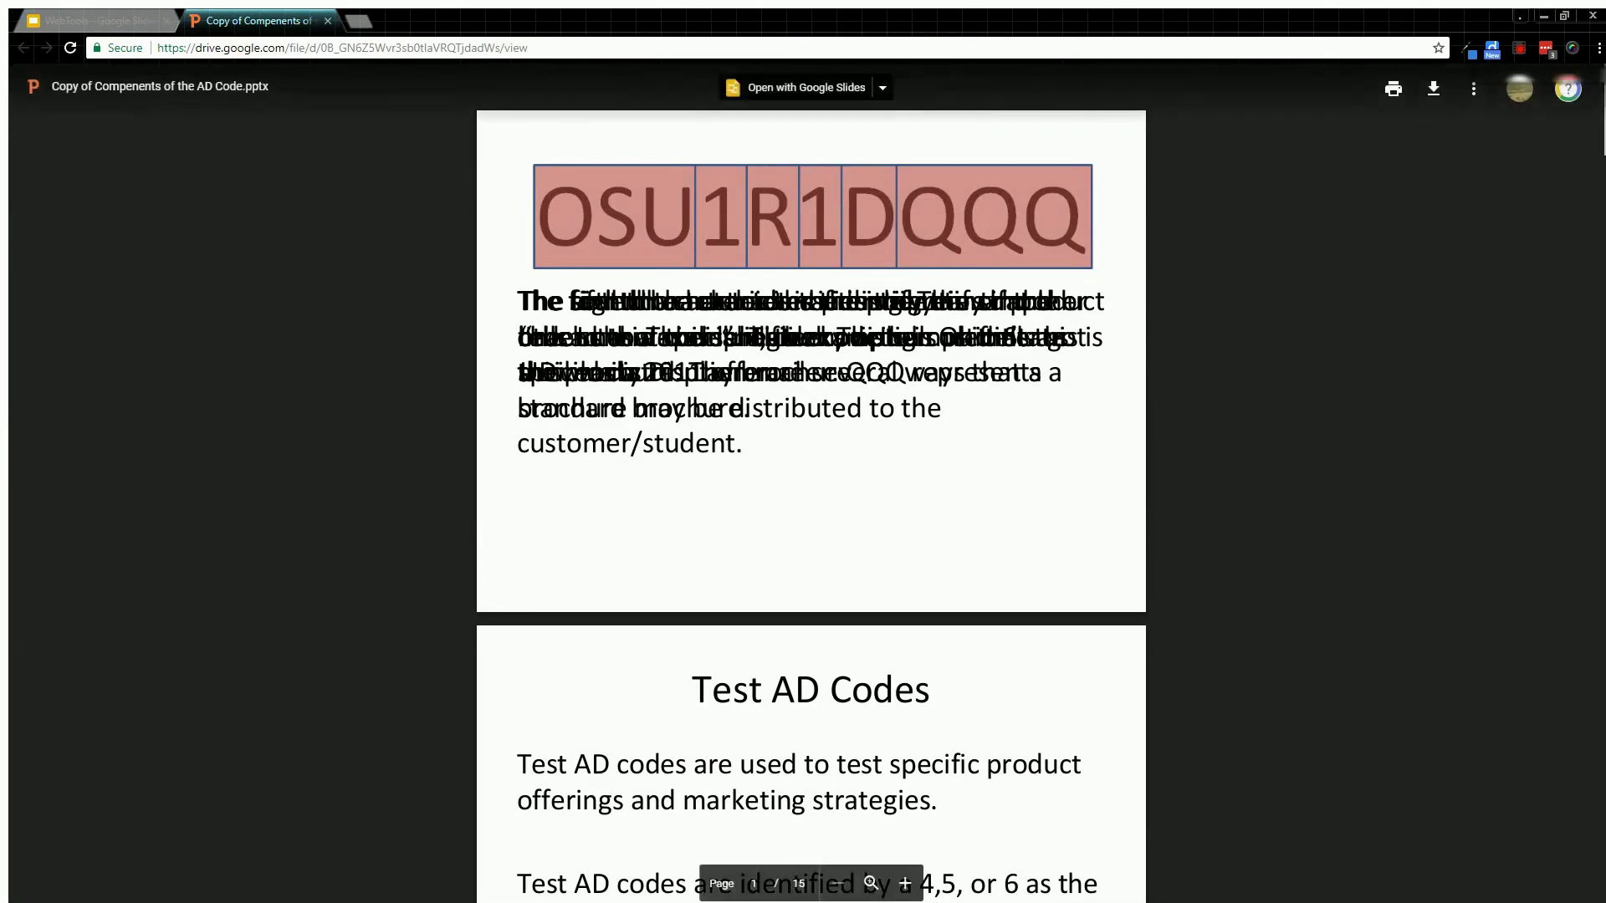
{"action": "left_click", "coordinate": [101, 20]}
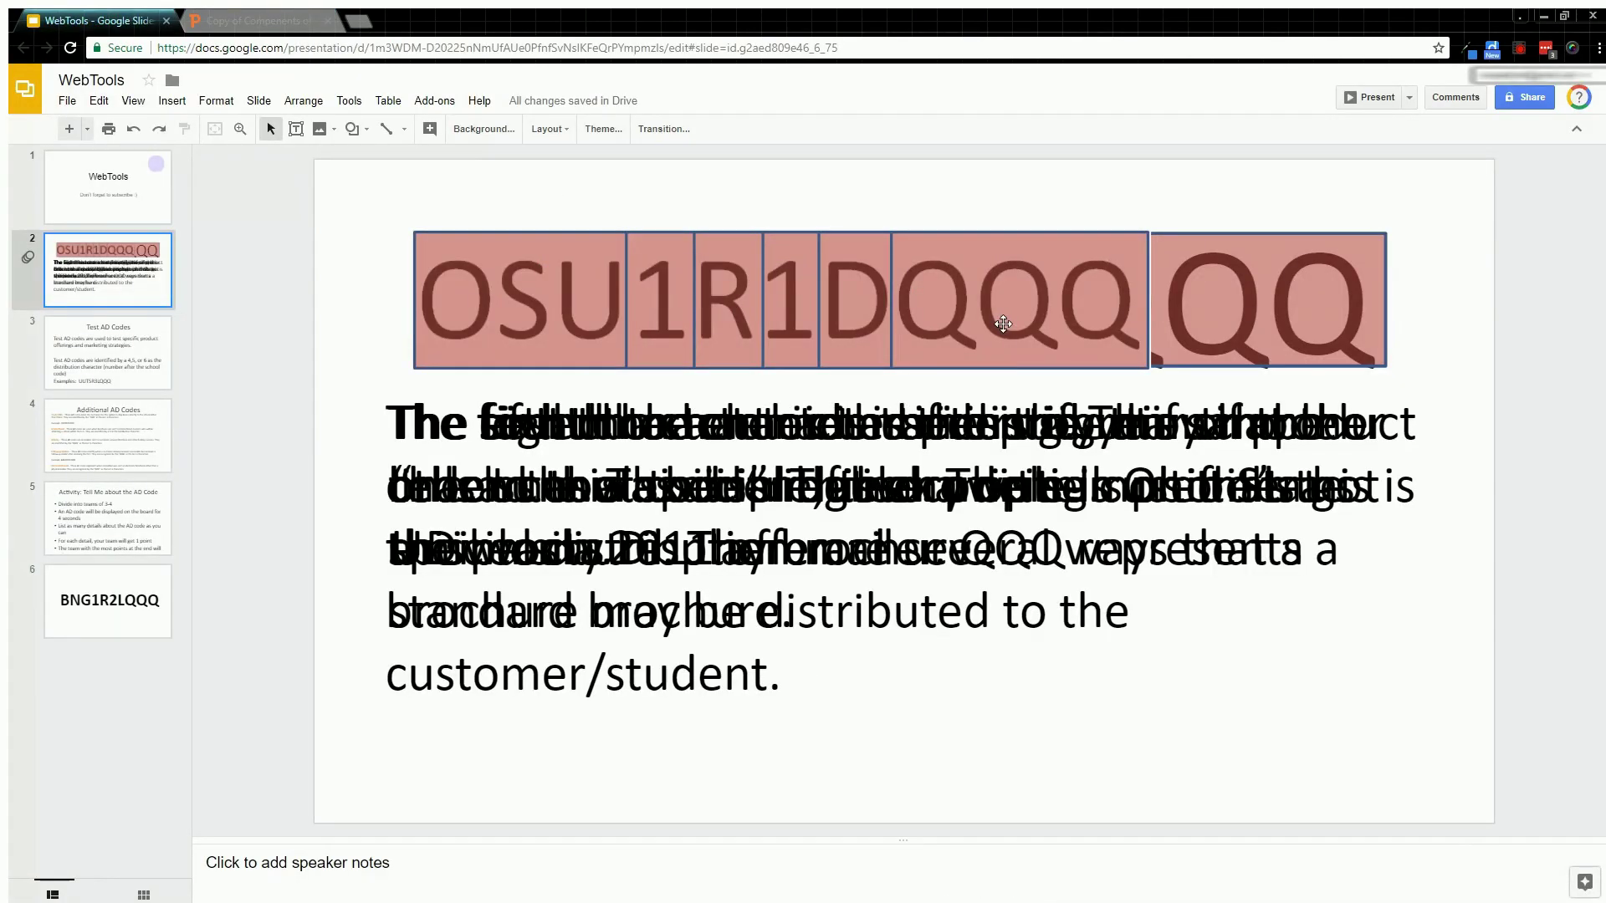
{"action": "left_click_drag", "start_coordinate": [943, 310], "coordinate": [1023, 661]}
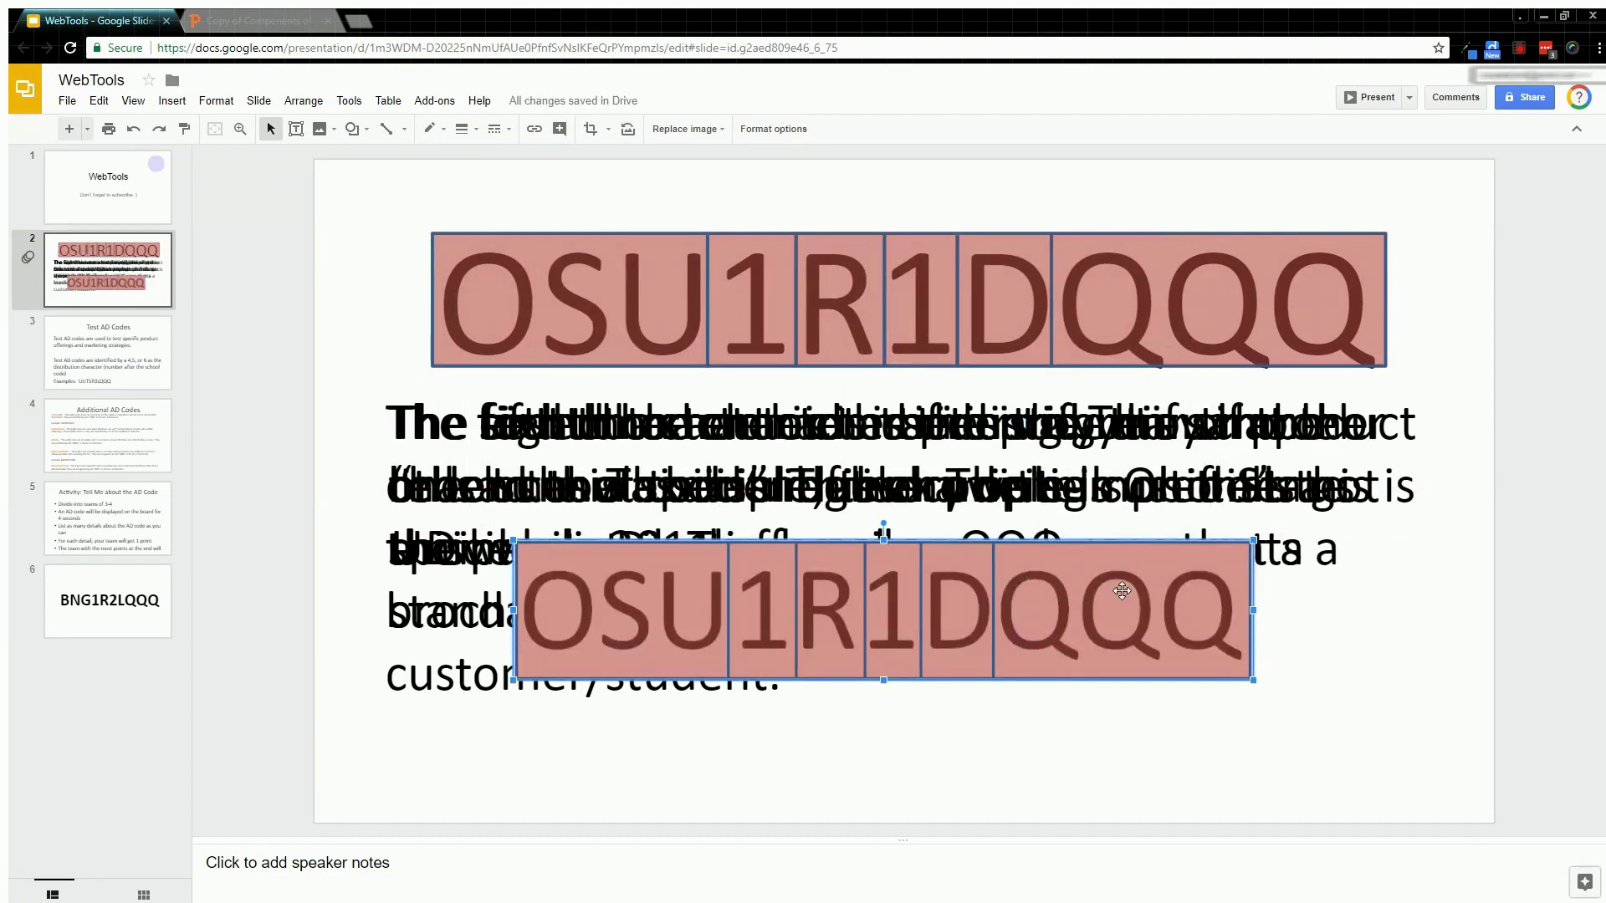
{"action": "key", "text": "Delete"}
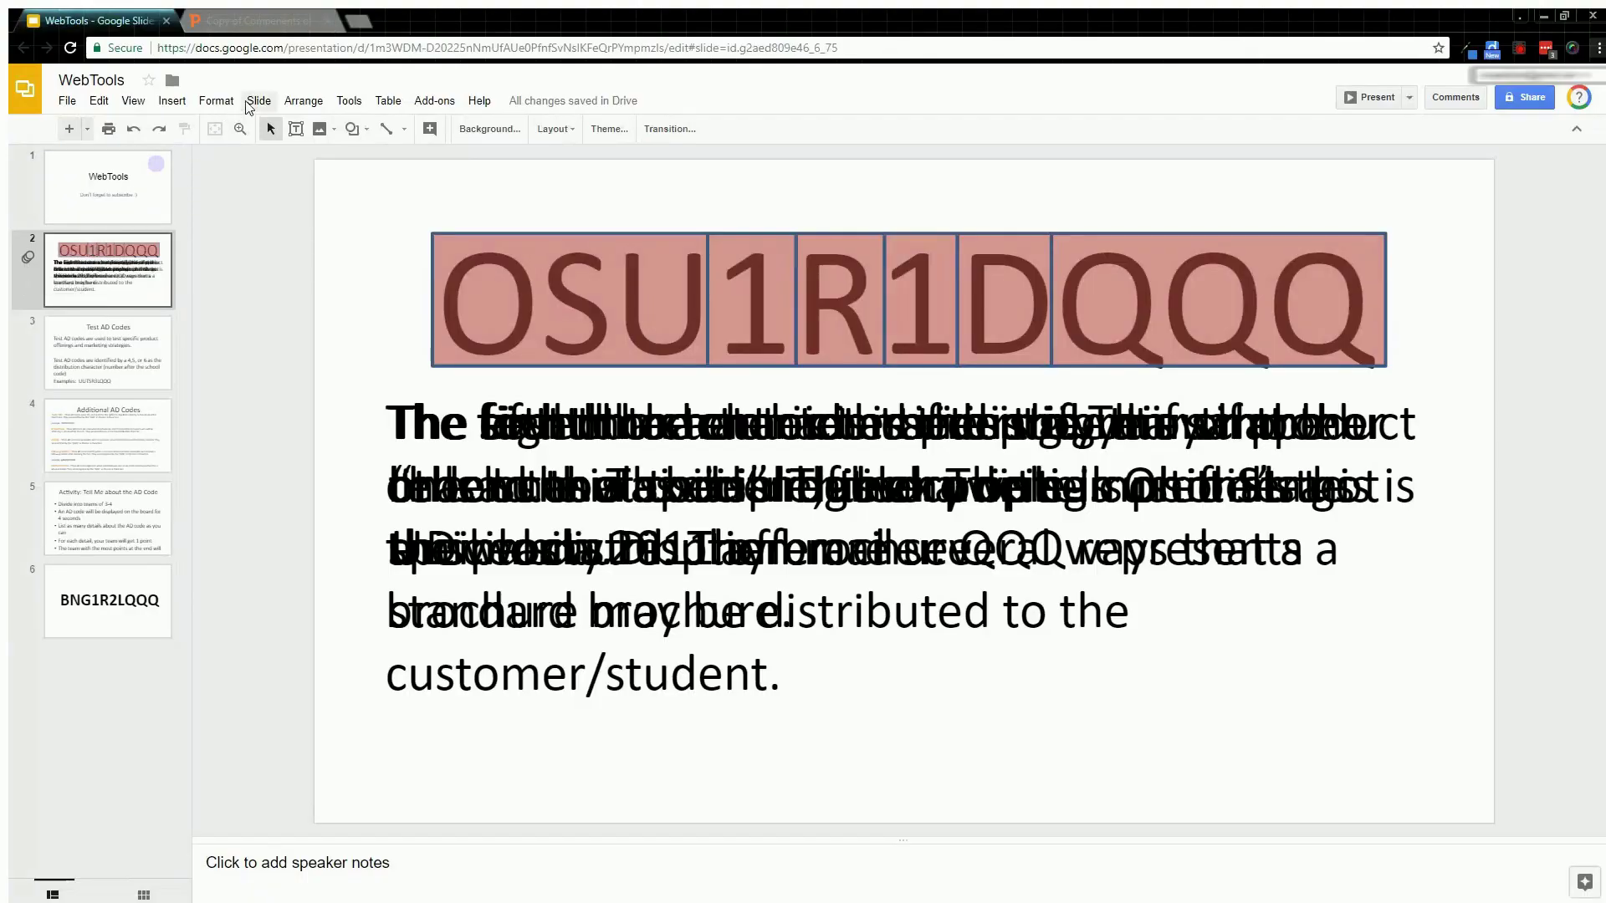
Step: Show slide 2's Appear and Disappear effects in the Animations panel
{"action": "left_click", "coordinate": [259, 100]}
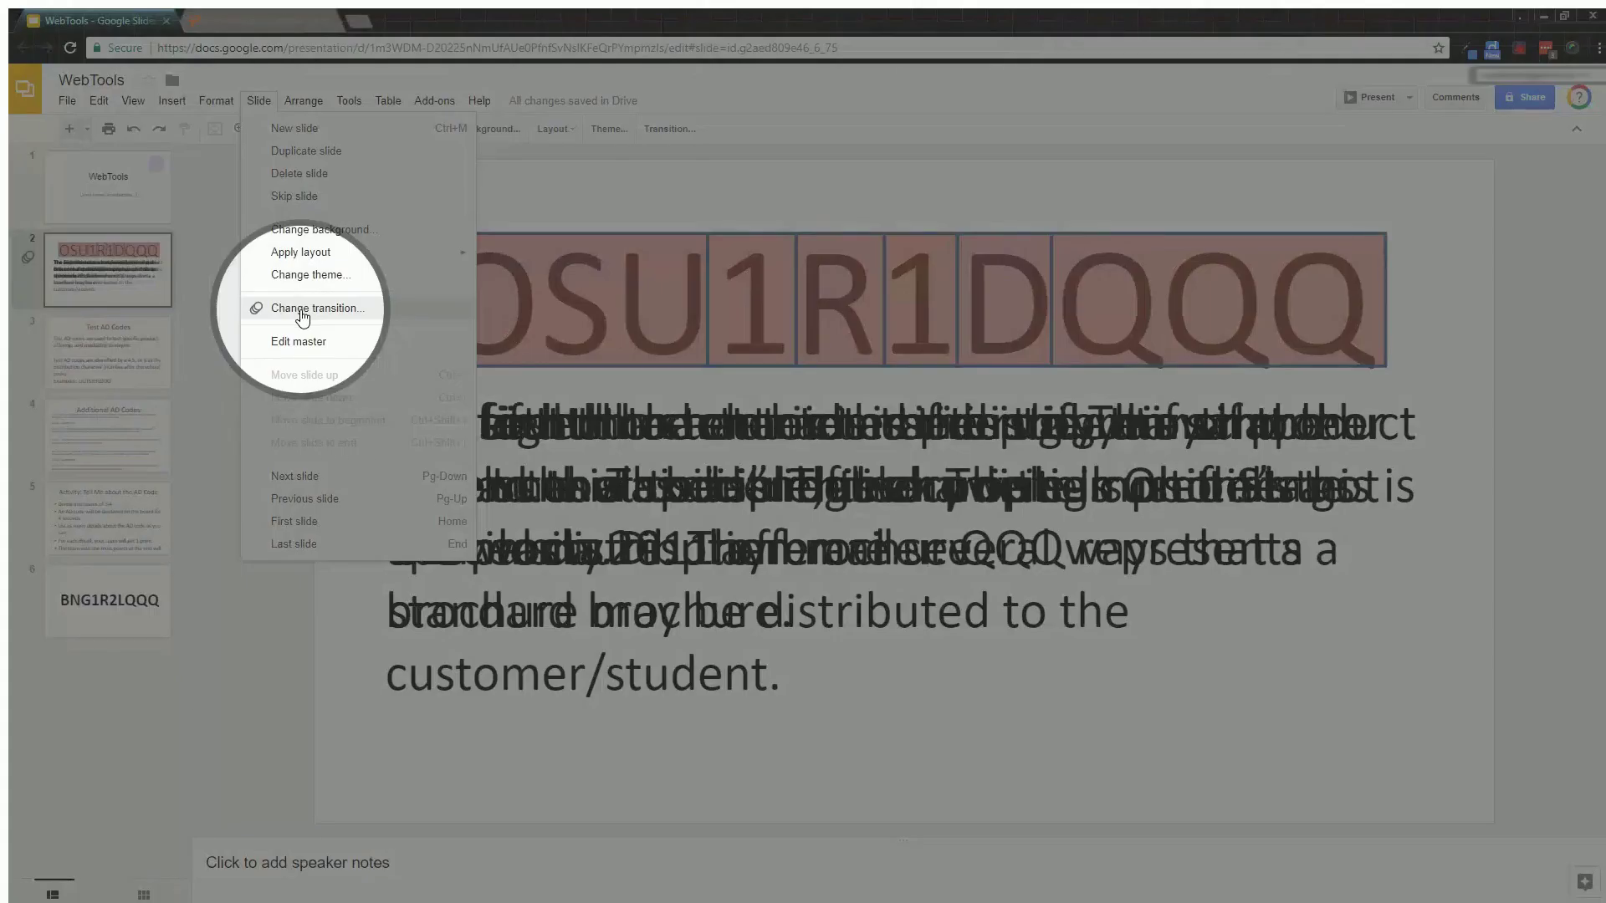
{"action": "left_click", "coordinate": [303, 319]}
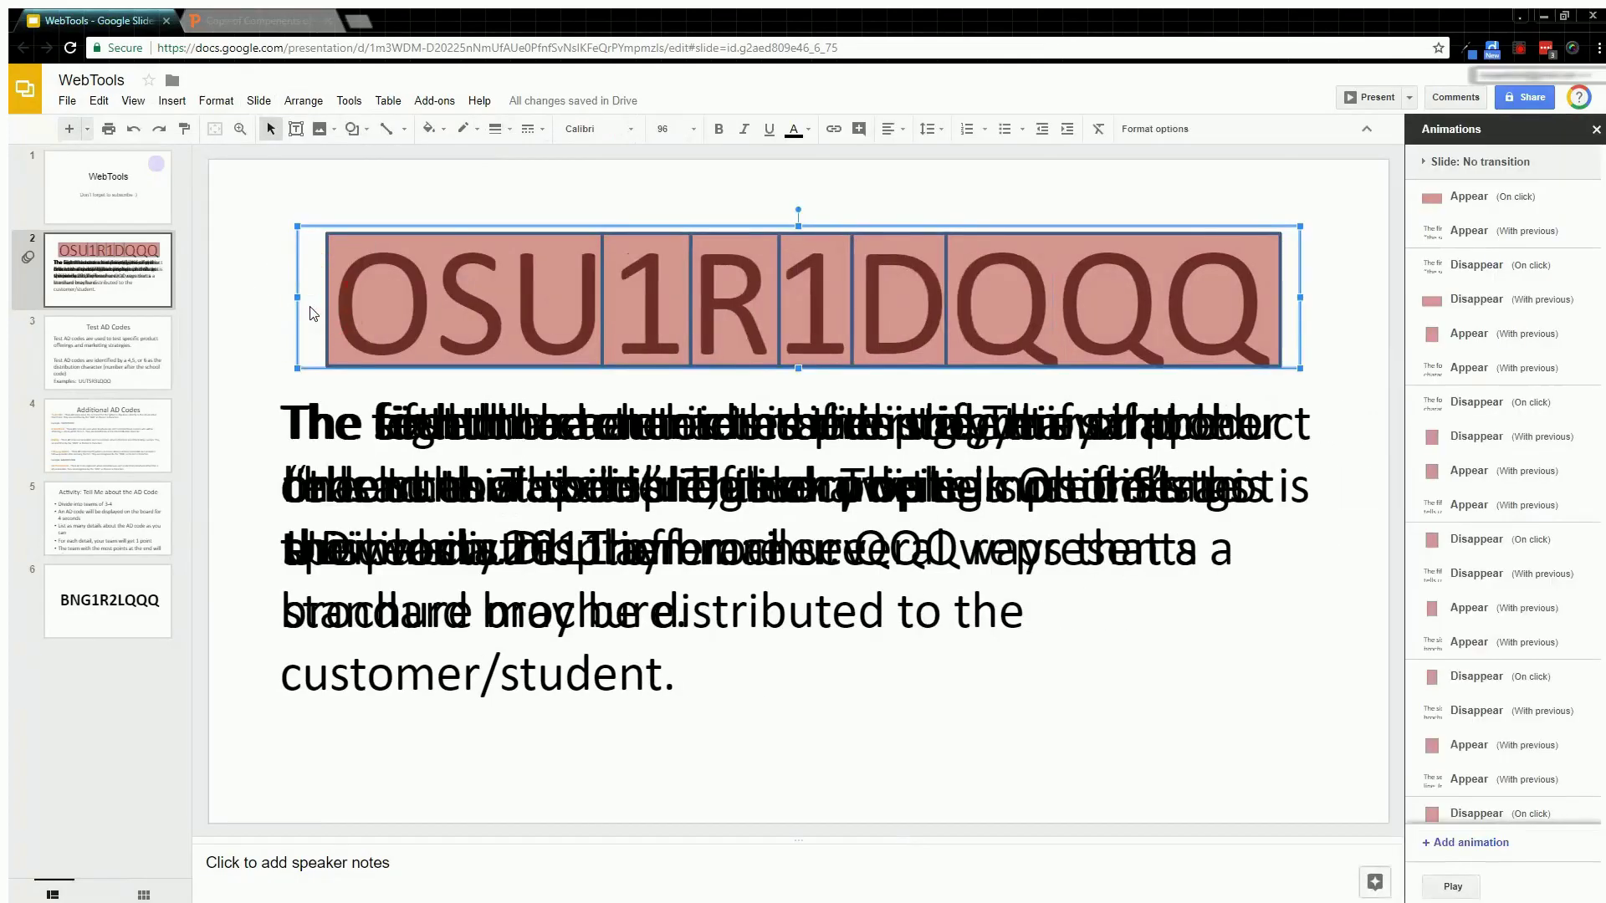
{"action": "scroll", "coordinate": [1562, 245], "scroll_direction": "down", "scroll_amount": 3}
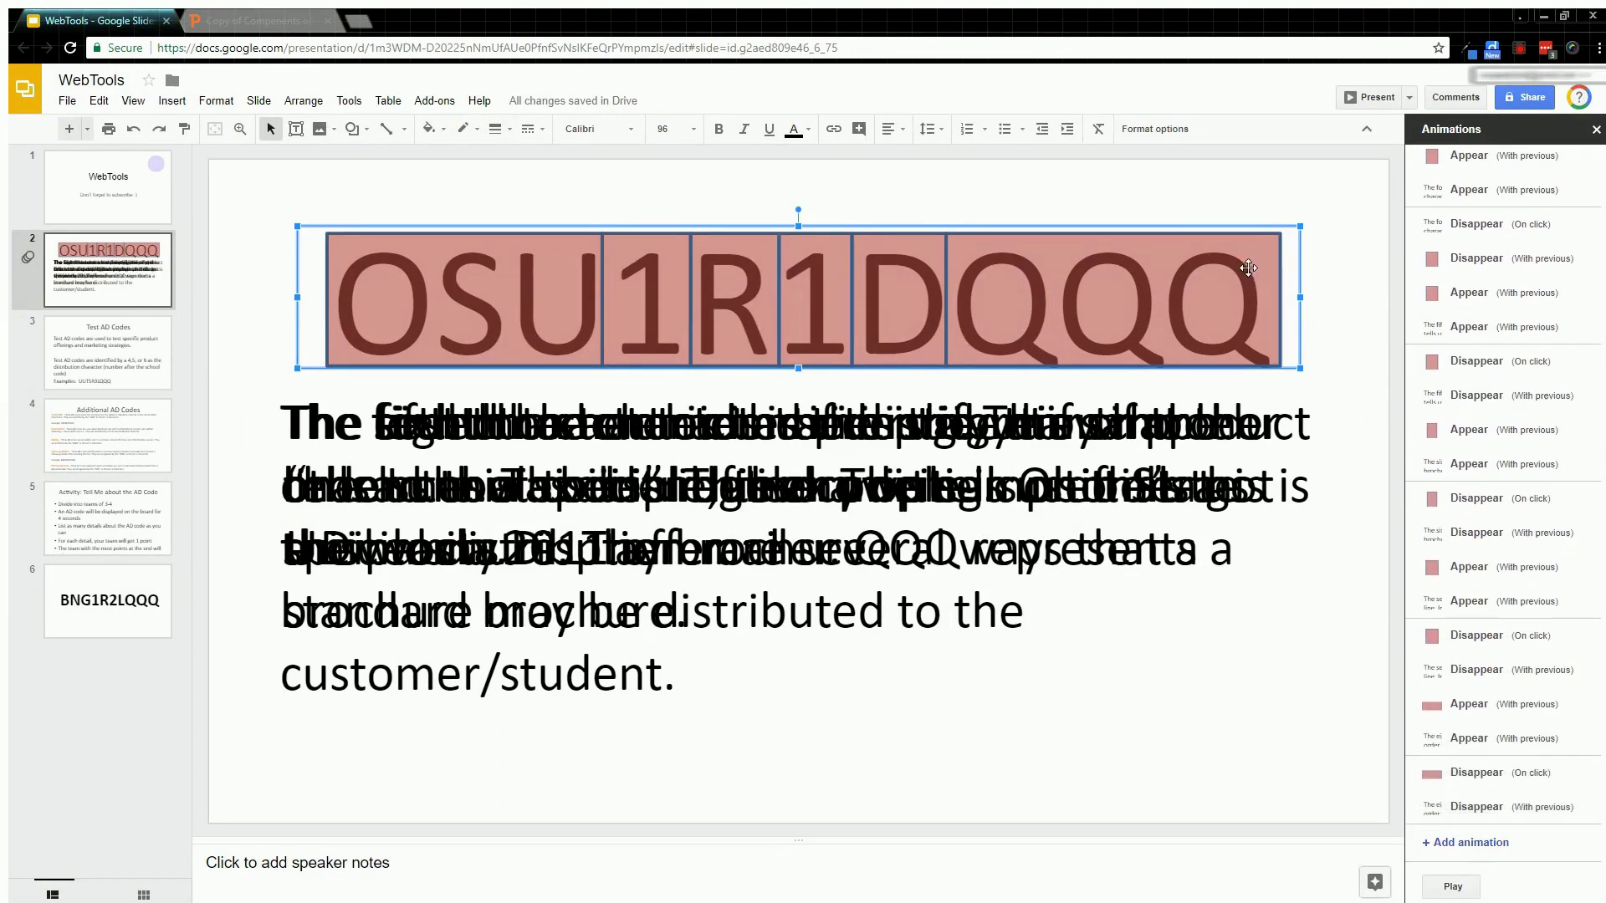
{"action": "left_click", "coordinate": [138, 270]}
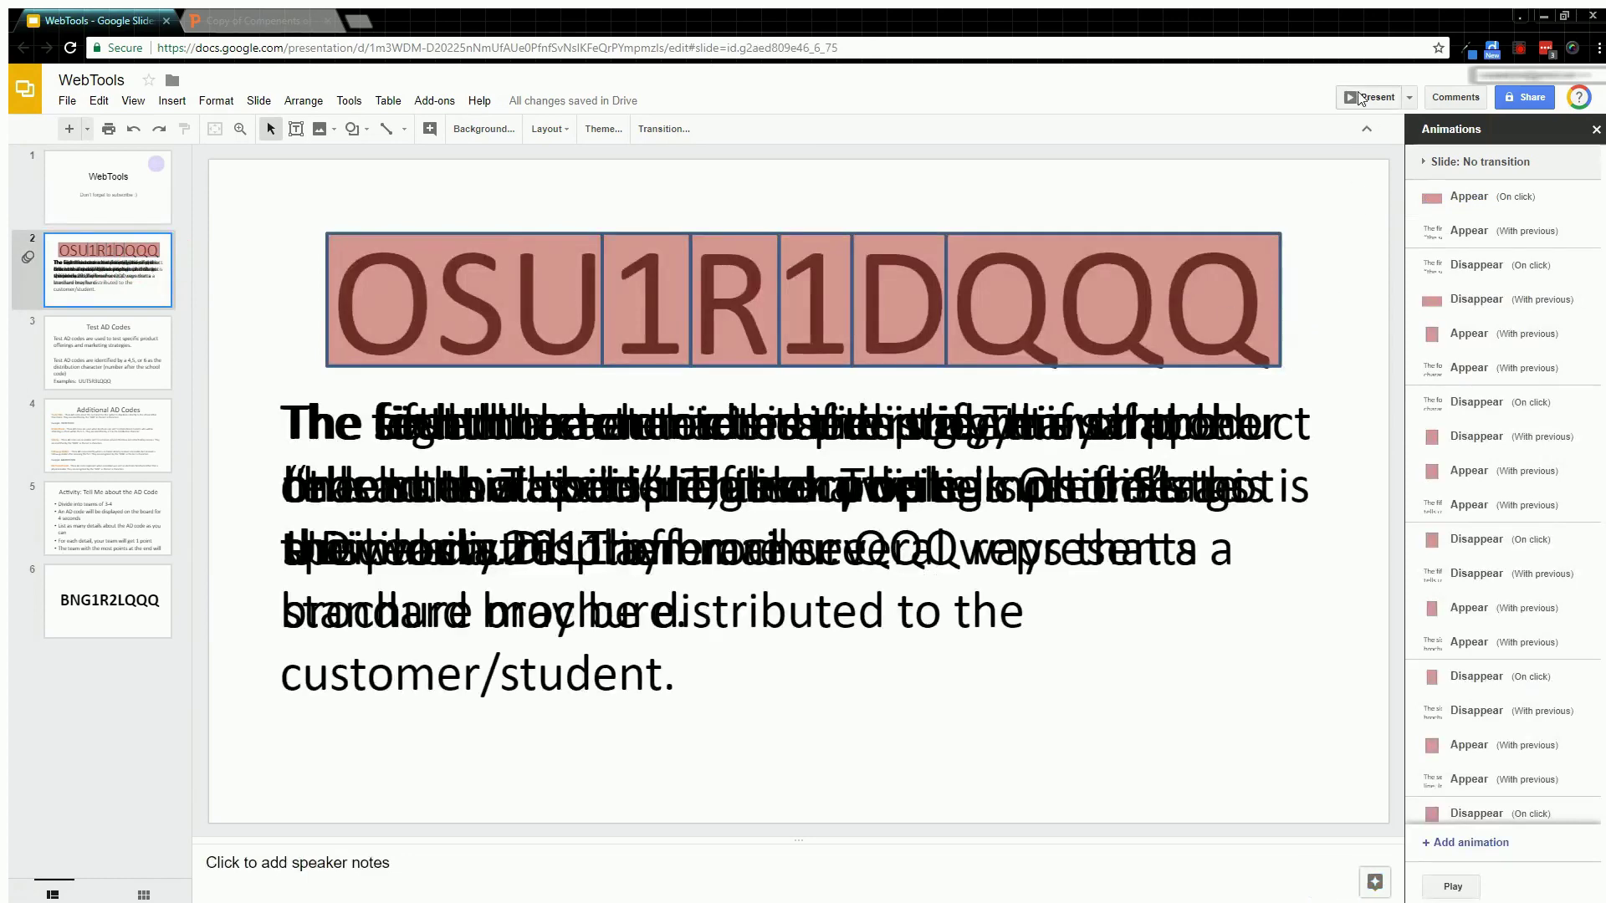
{"action": "left_click", "coordinate": [1368, 96]}
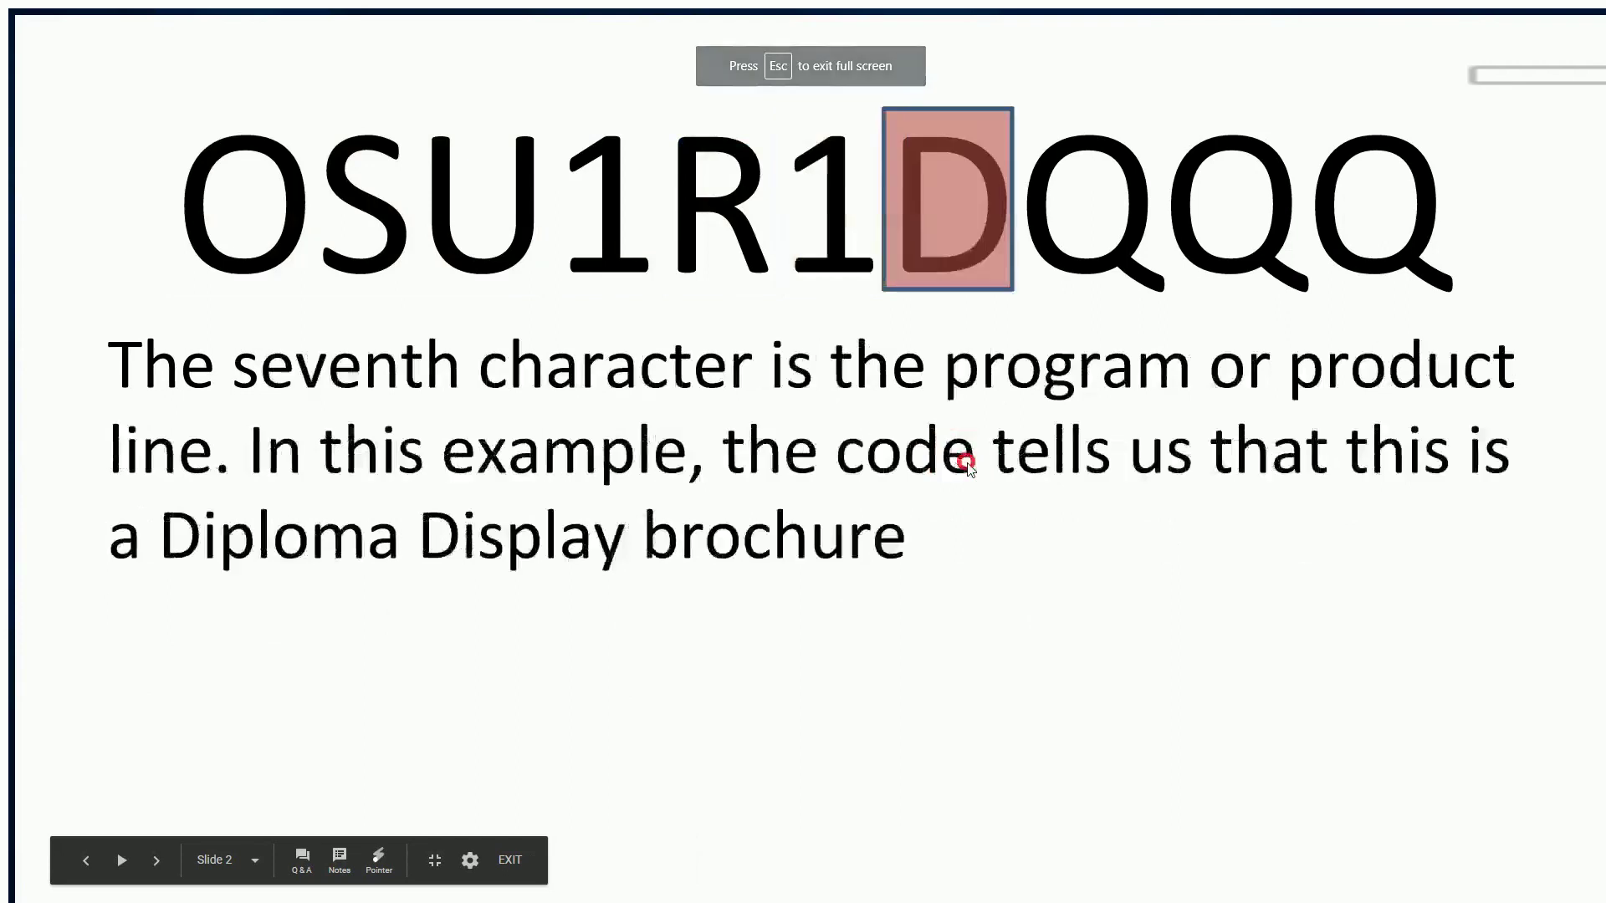
Step: Advance through slide 2's animations to Test AD Codes, then exit to editing
{"action": "key", "text": "Right"}
{"action": "key", "text": "Escape"}
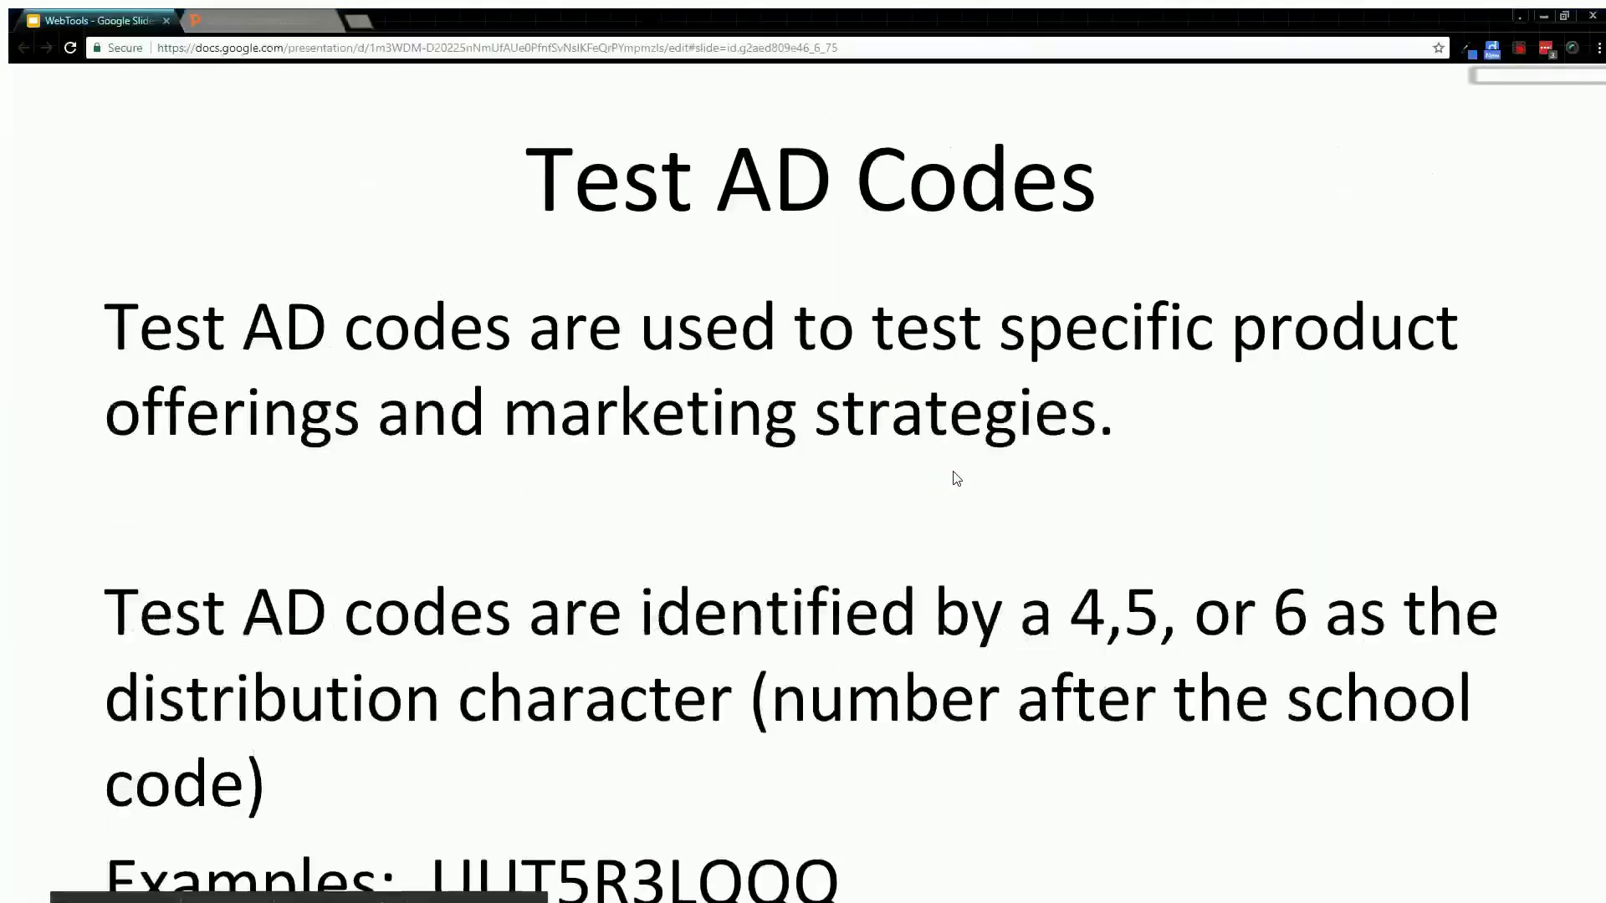
{"action": "key", "text": "Escape"}
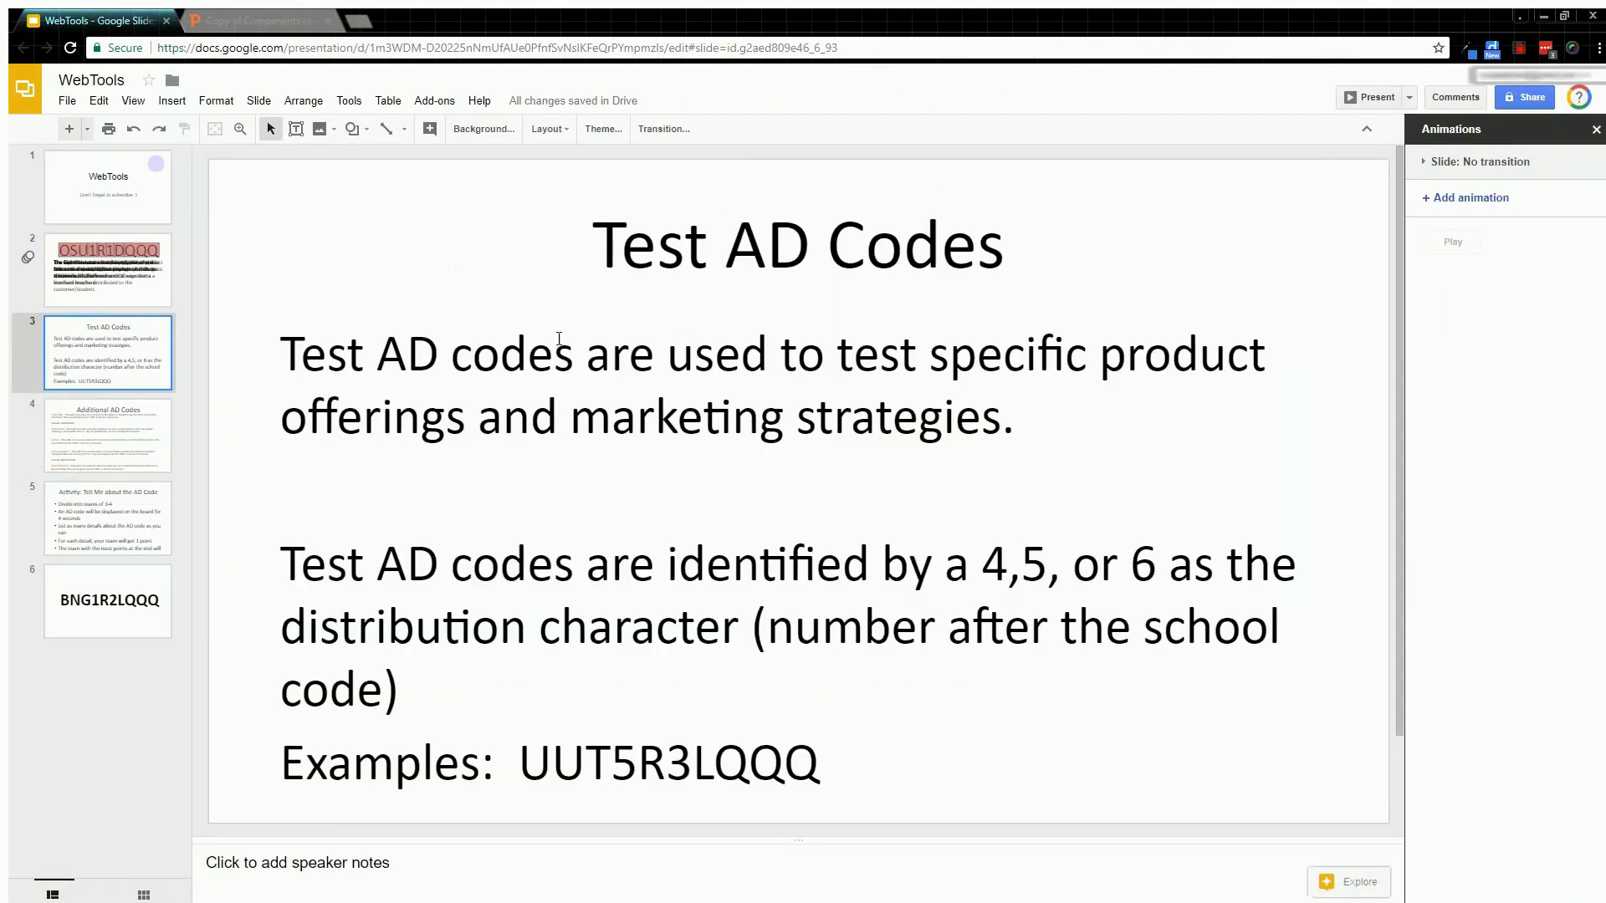